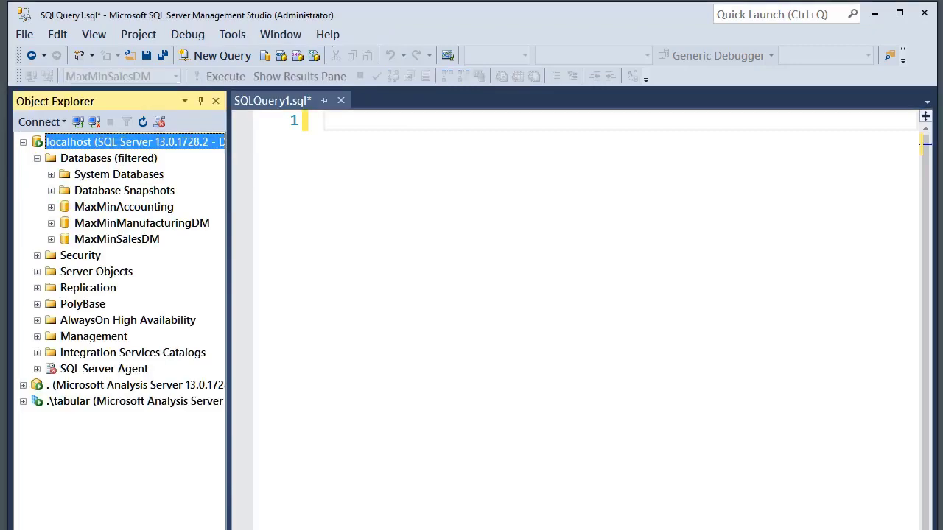
# - Collapse the tabular Analysis Server, expand the localhost SQL Server, and select the MaxMinSalesDM database
pyautogui.click(117, 239)
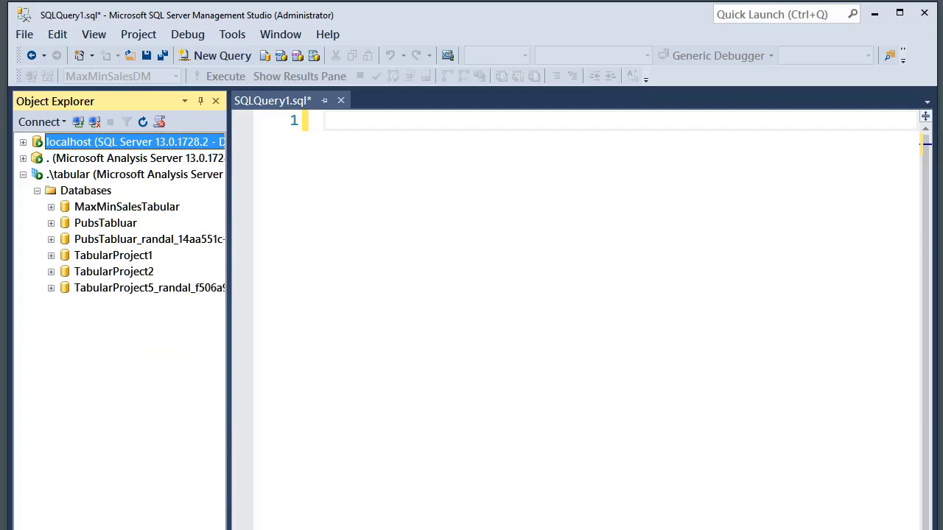
pyautogui.click(23, 175)
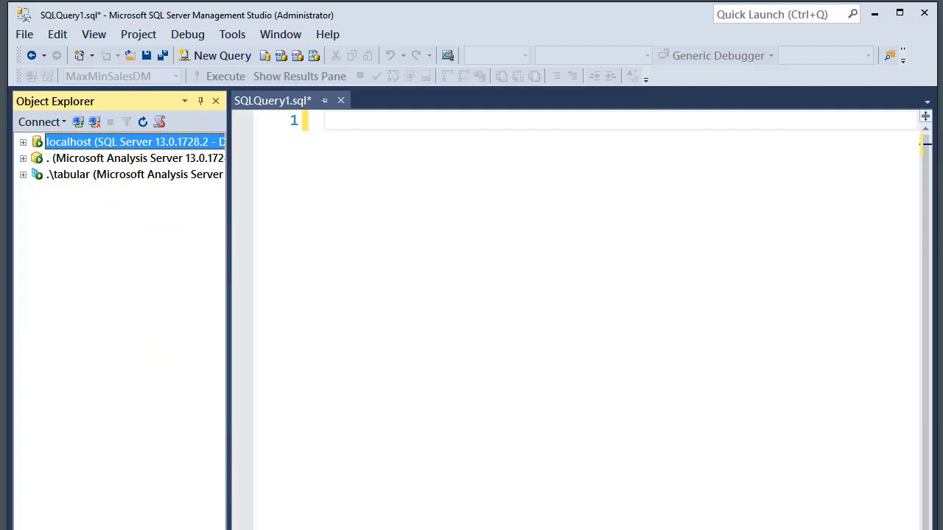
pyautogui.click(22, 142)
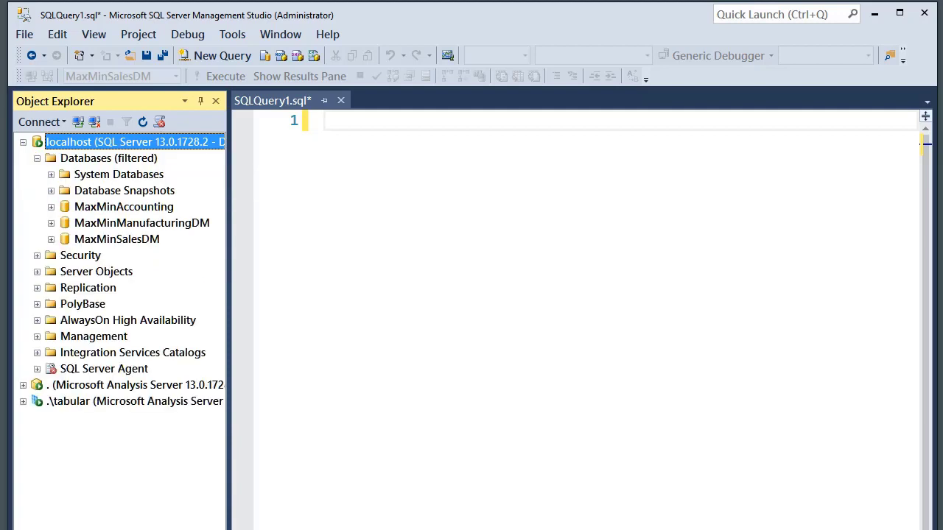
pyautogui.click(117, 239)
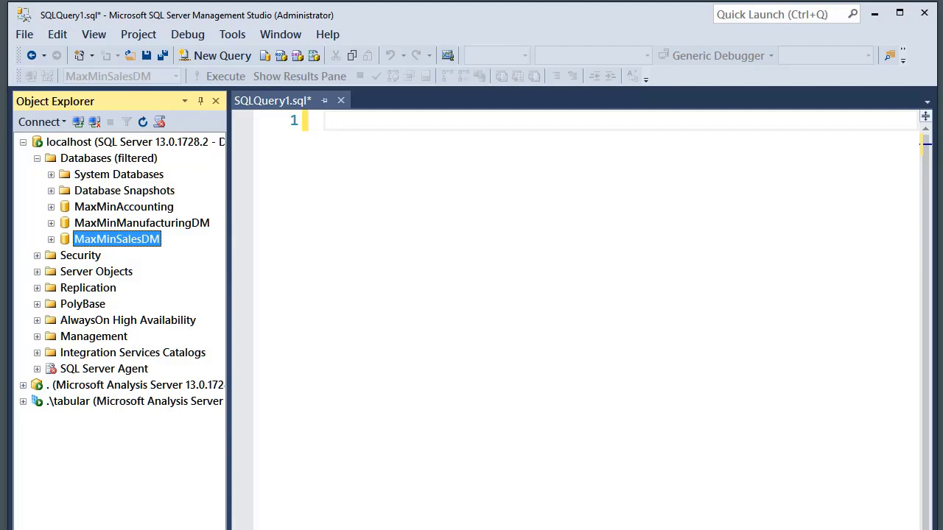
# - Open the Query Designer for the empty query and add the Product, Sales_Information and Store tables
pyautogui.rightClick(392, 150)
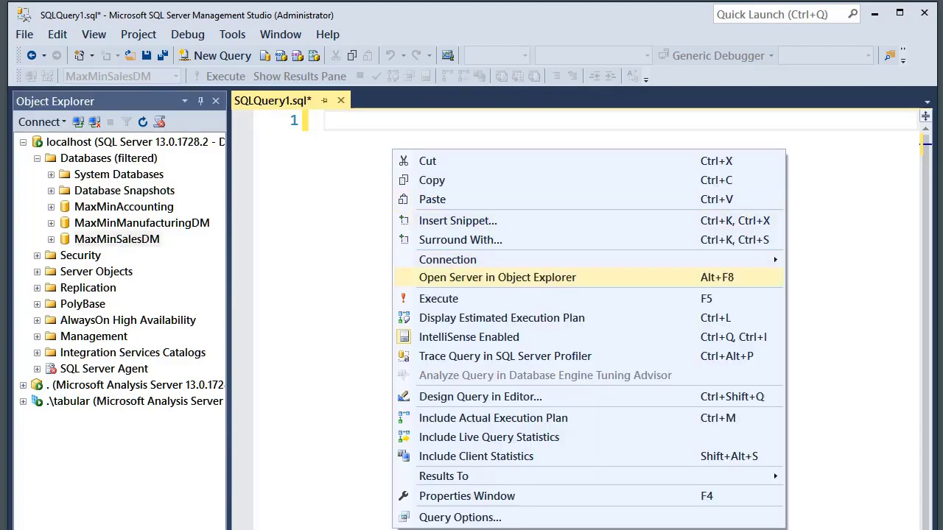
pyautogui.click(480, 397)
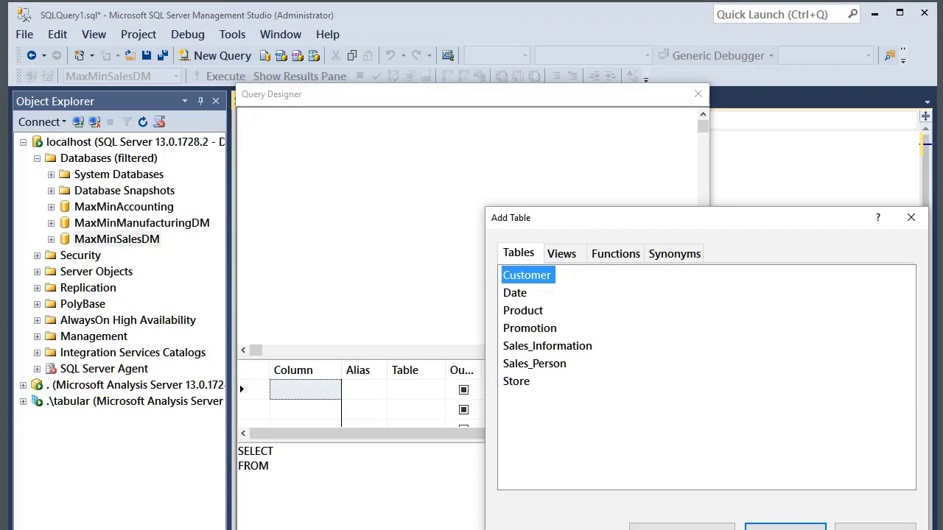
pyautogui.click(548, 347)
pyautogui.keyDown('ctrl'); pyautogui.click(523, 311); pyautogui.keyUp('ctrl')
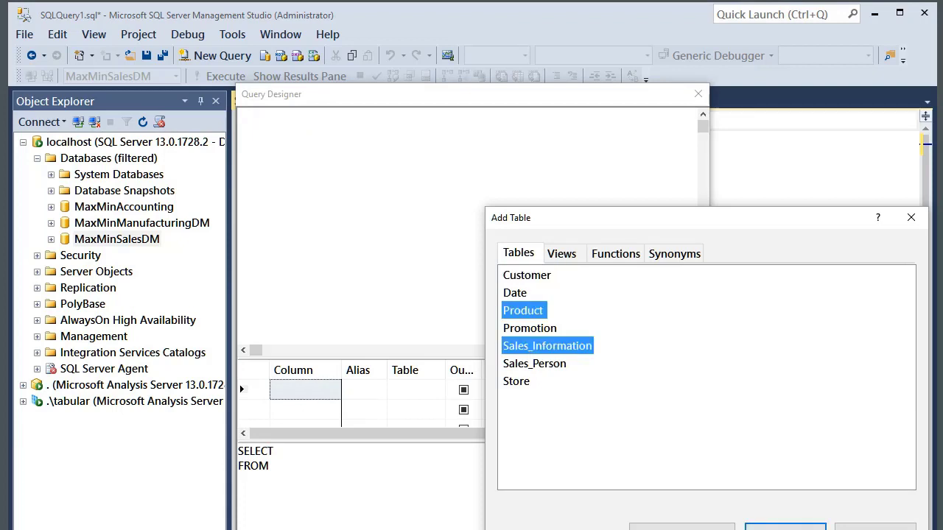
pyautogui.keyDown('ctrl'); pyautogui.click(516, 381); pyautogui.keyUp('ctrl')
pyautogui.click(785, 527)
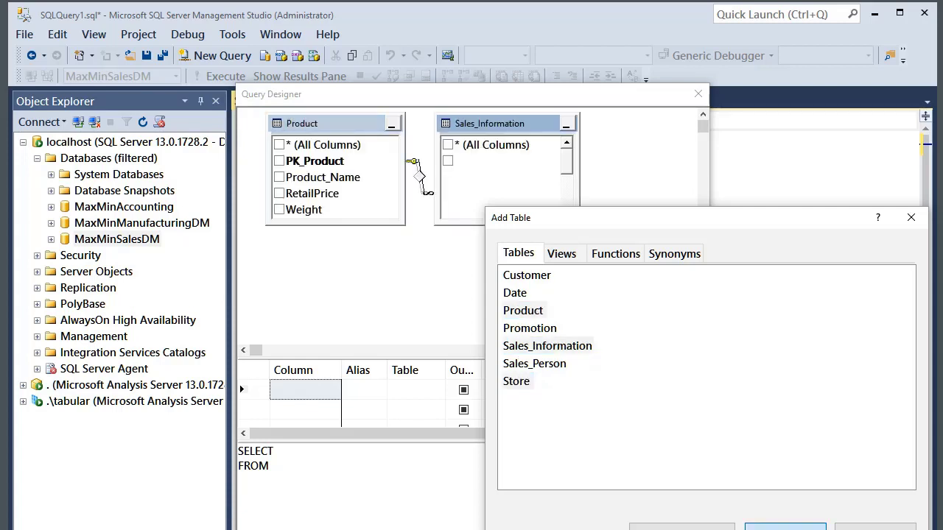
pyautogui.click(875, 527)
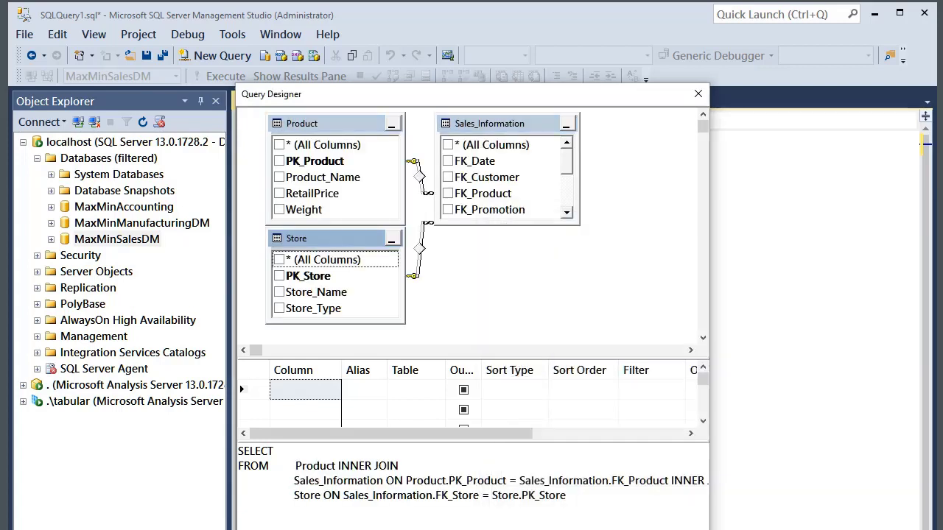
# - Output Store_Name, Product_Name and Sales_in_Units in the designer, and insert the generated query into the editor
pyautogui.click(279, 292)
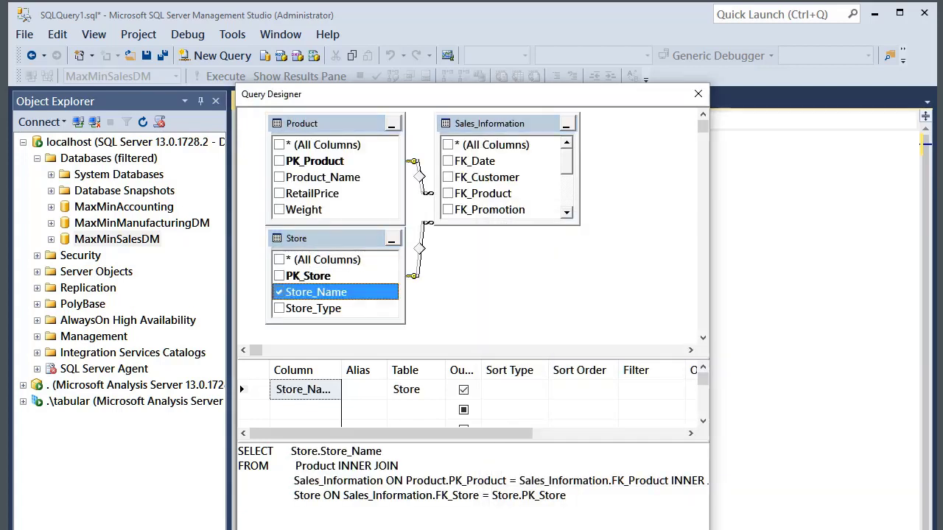
pyautogui.click(279, 178)
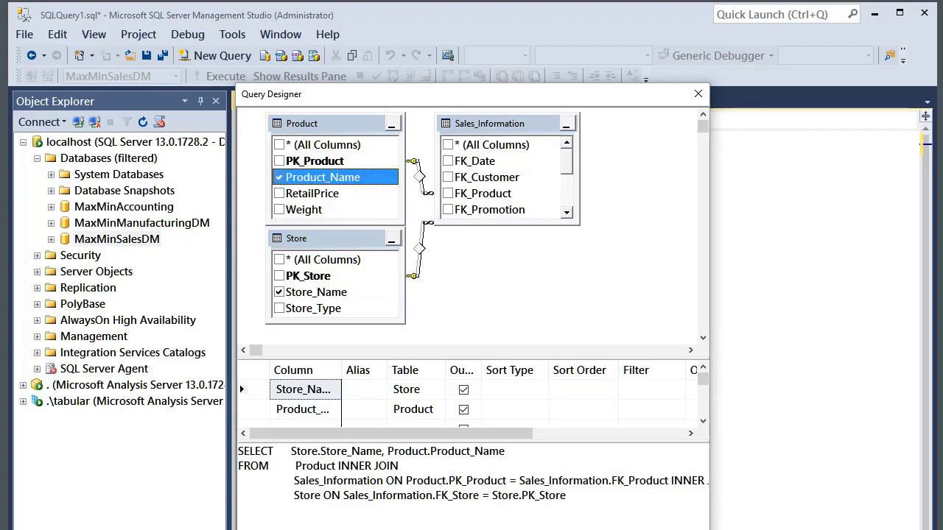
pyautogui.scroll(-2, 501, 177)
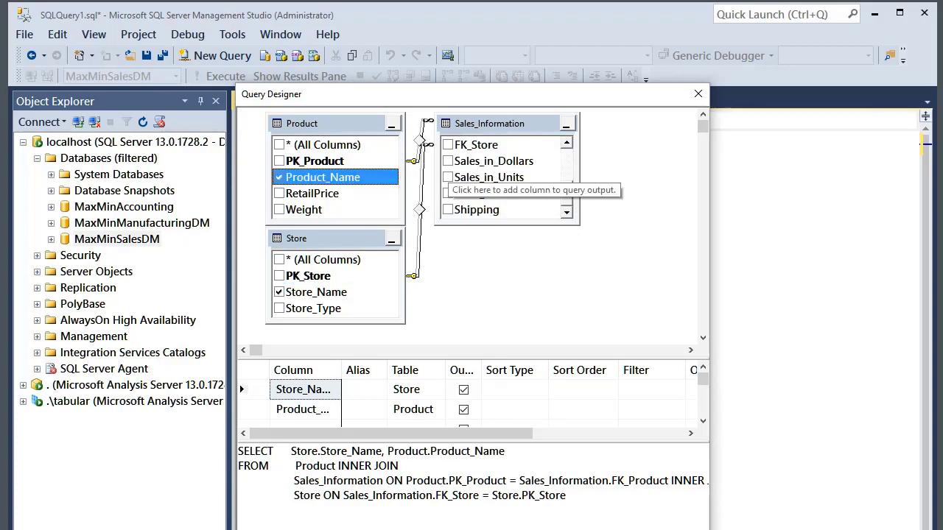
pyautogui.click(447, 177)
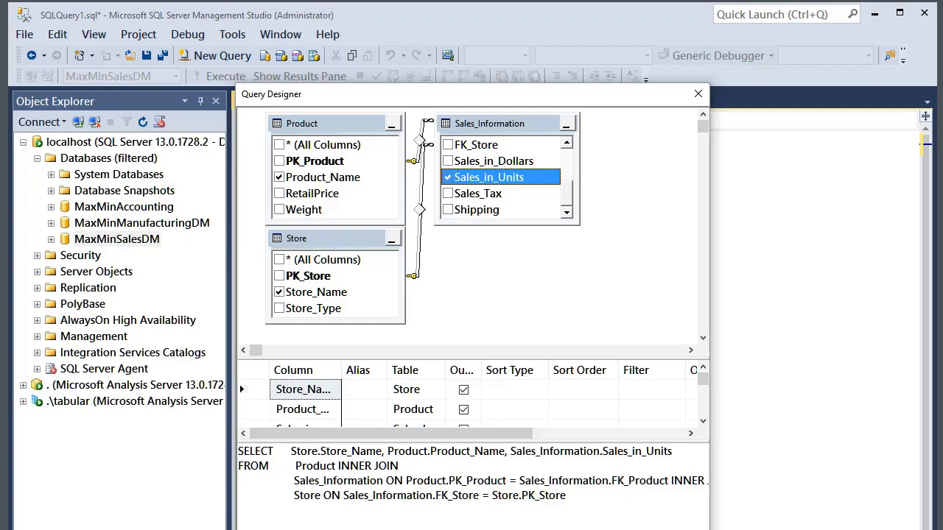
pyautogui.moveTo(594, 93); pyautogui.dragTo(643, 33)
pyautogui.click(628, 508)
# - Put each column of the SELECT list on its own line with leading commas, and indent Store.Store_Name
pyautogui.click(433, 120)
pyautogui.press('Return')
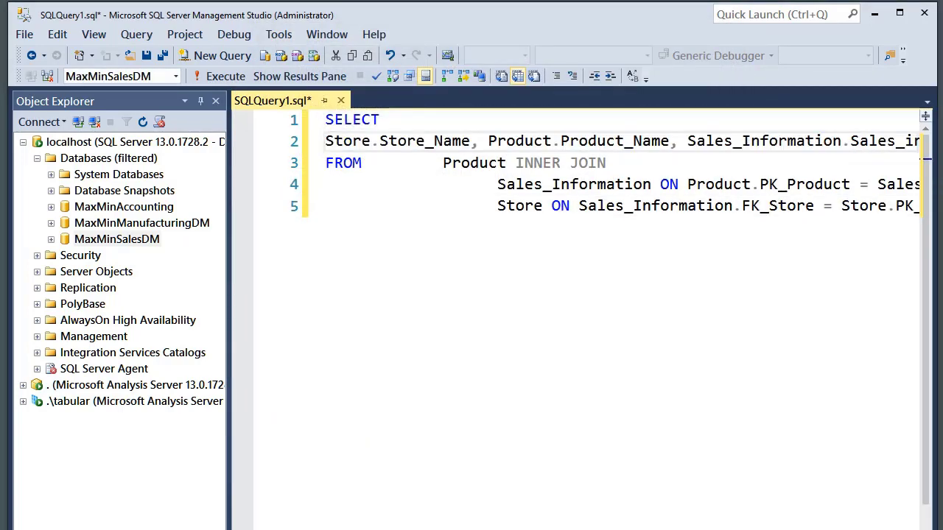
pyautogui.click(470, 141)
pyautogui.press('Return')
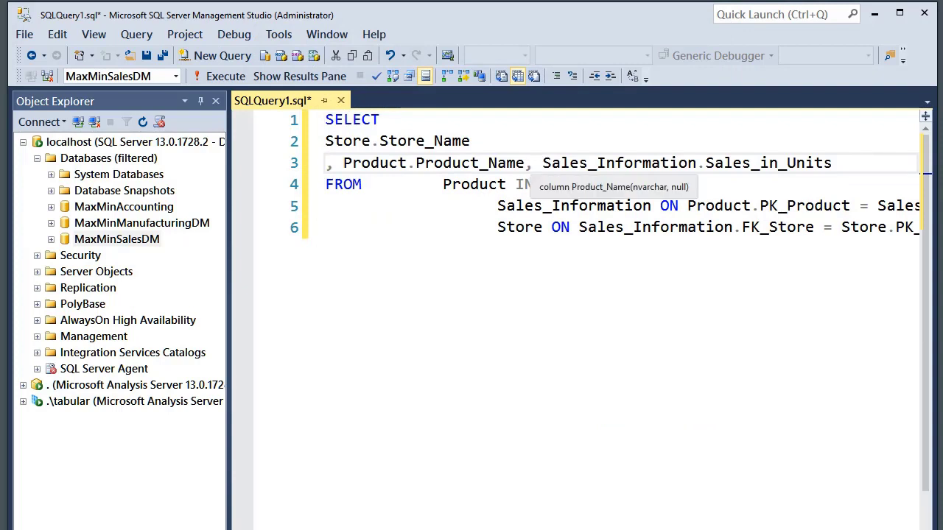
pyautogui.click(525, 163)
pyautogui.press('Return')
pyautogui.click(326, 141)
pyautogui.press('Tab')
# - Remove the extra spacing between FROM and Product, and move INNER JOIN to its own line
pyautogui.moveTo(434, 206); pyautogui.dragTo(371, 206)
pyautogui.press('Delete')
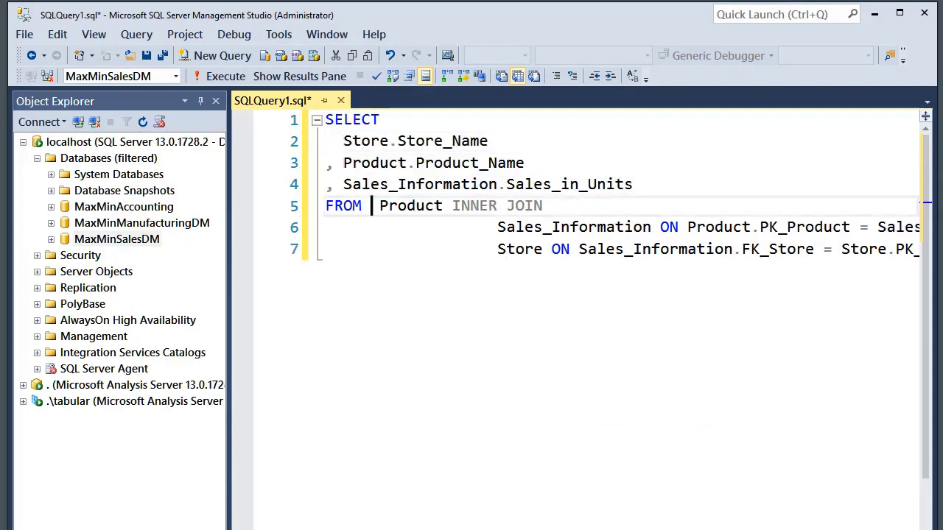
pyautogui.press('Delete')
pyautogui.click(442, 206)
pyautogui.press('Return')
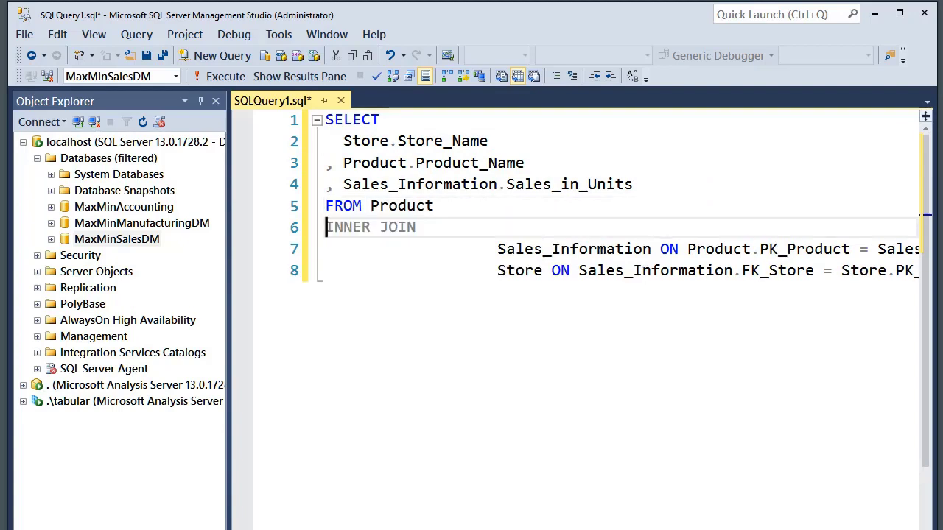
# - Reformat the joins so each INNER JOIN with its table and each ON condition sits on its own line
pyautogui.moveTo(497, 249); pyautogui.dragTo(417, 226)
pyautogui.press('BackSpace')
pyautogui.click(588, 227)
pyautogui.press('Return')
pyautogui.click(805, 249)
pyautogui.press('Return')
pyautogui.click(417, 270)
pyautogui.moveTo(497, 291); pyautogui.dragTo(417, 270)
pyautogui.press('BackSpace')
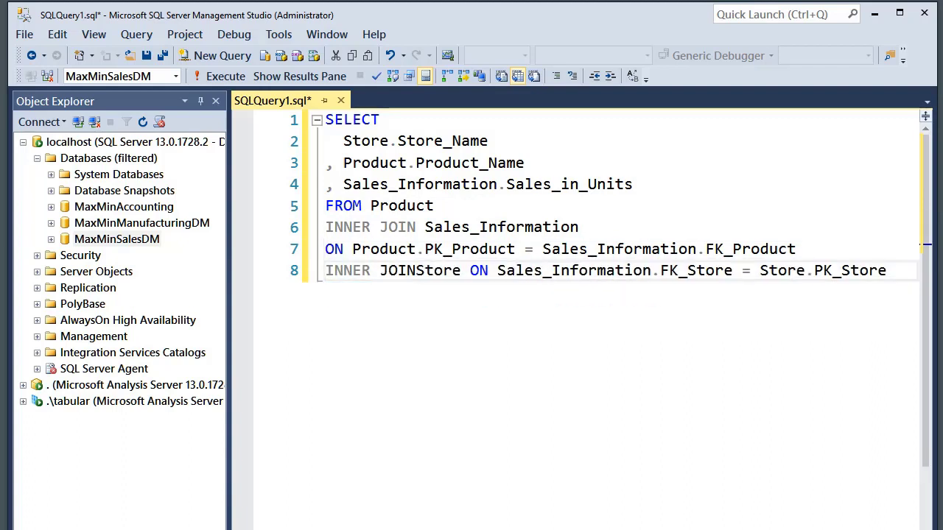
pyautogui.press('Return')
# - Run the whole formatted query and highlight Product_Name and Sales_in_Units in the first six result rows
pyautogui.moveTo(742, 292); pyautogui.dragTo(325, 119)
pyautogui.press('F5')
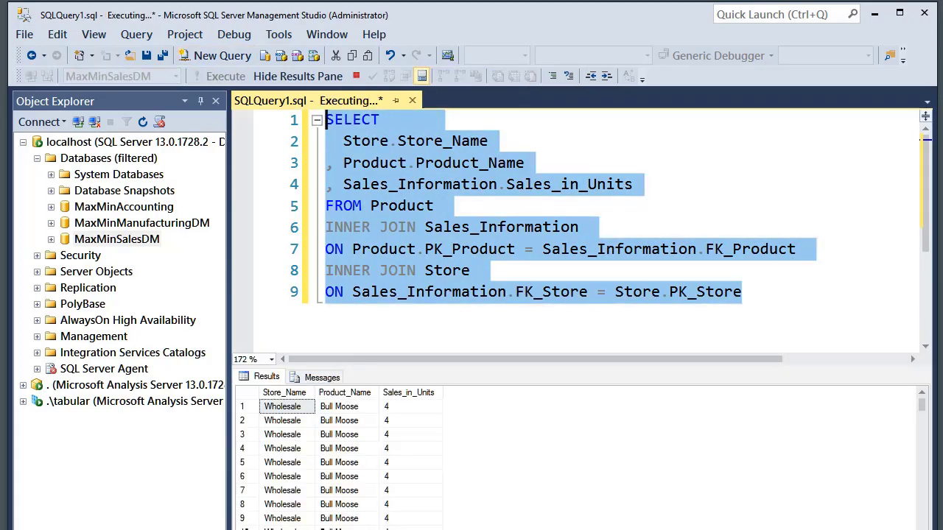
pyautogui.moveTo(409, 407); pyautogui.dragTo(353, 476)
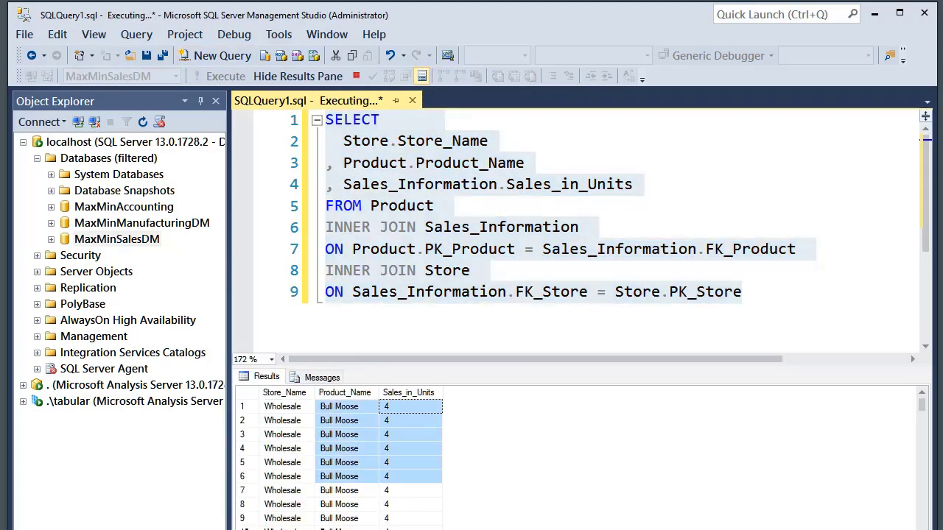
# - Wrap Sales_Information.Sales_in_Units in a Sum function and give it the alias TotalUnits
pyautogui.click(453, 184)
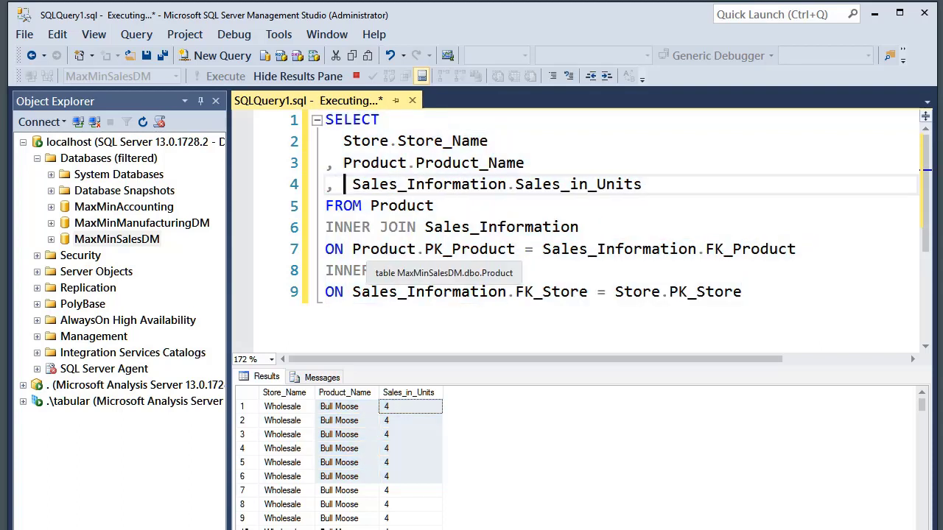
pyautogui.write('Sum')
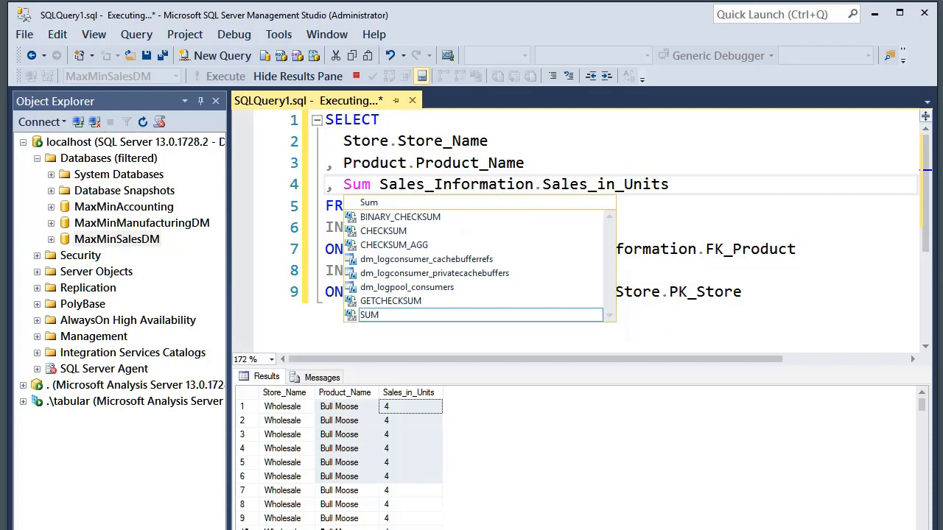
pyautogui.press('Delete')
pyautogui.write('(')
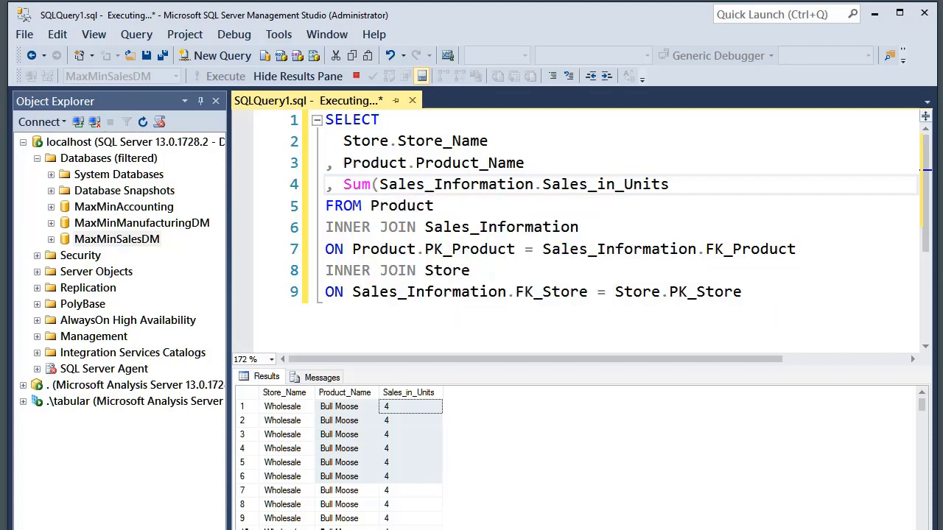
pyautogui.write(')')
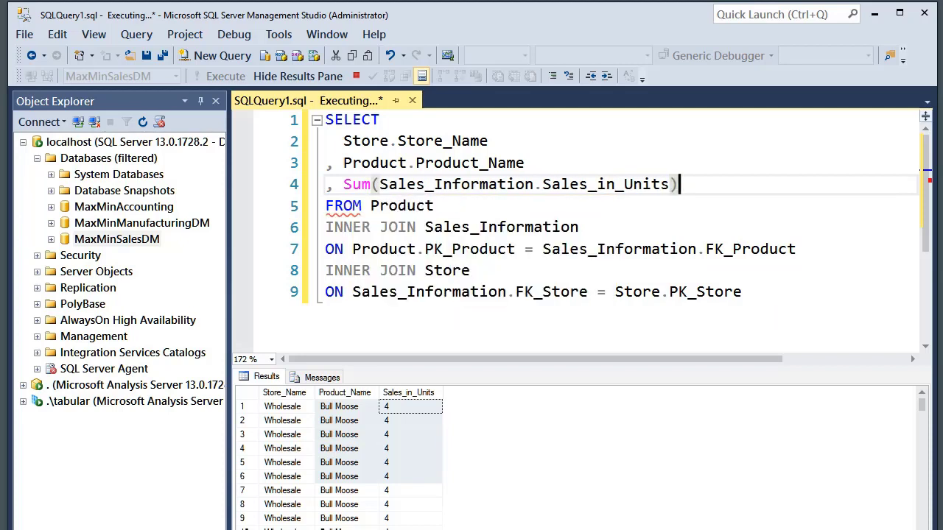
pyautogui.write(' as ')
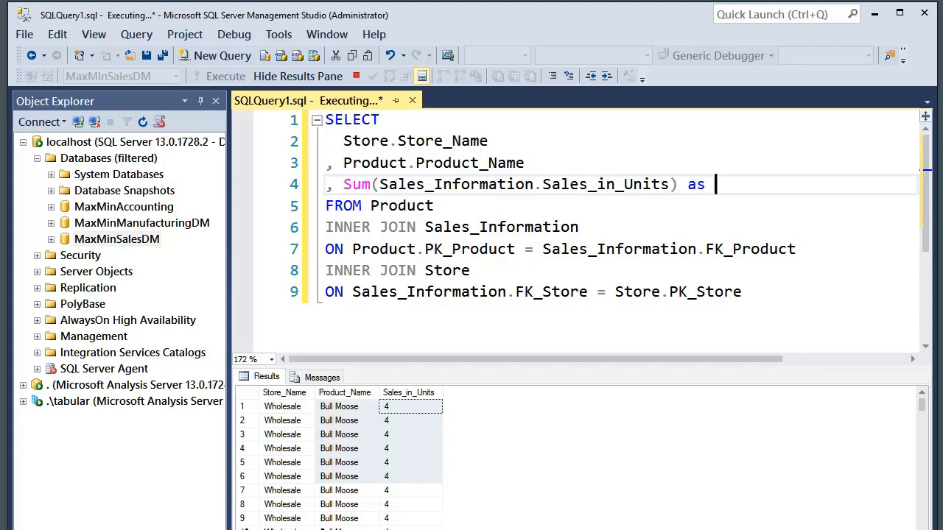
pyautogui.write('Total Units')
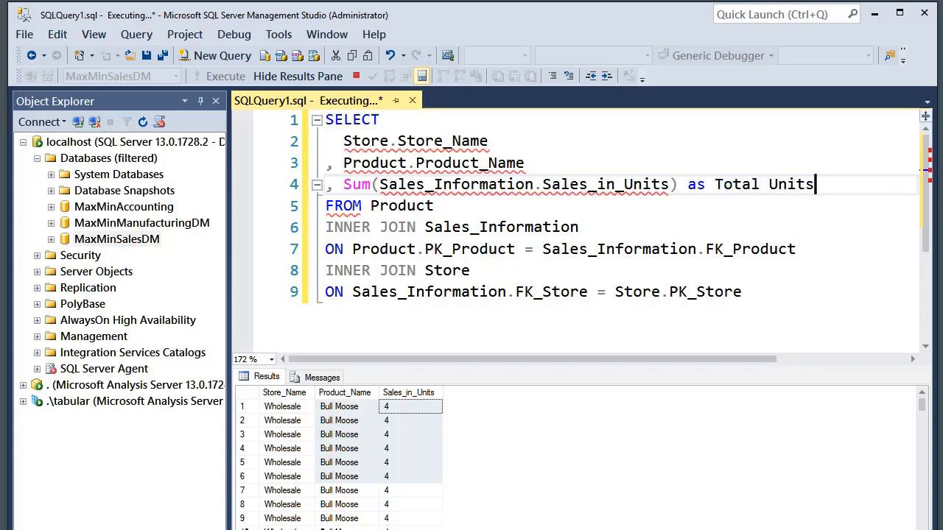
pyautogui.hotkey('ctrl', 'Left')
pyautogui.press('BackSpace')
pyautogui.press('Down')
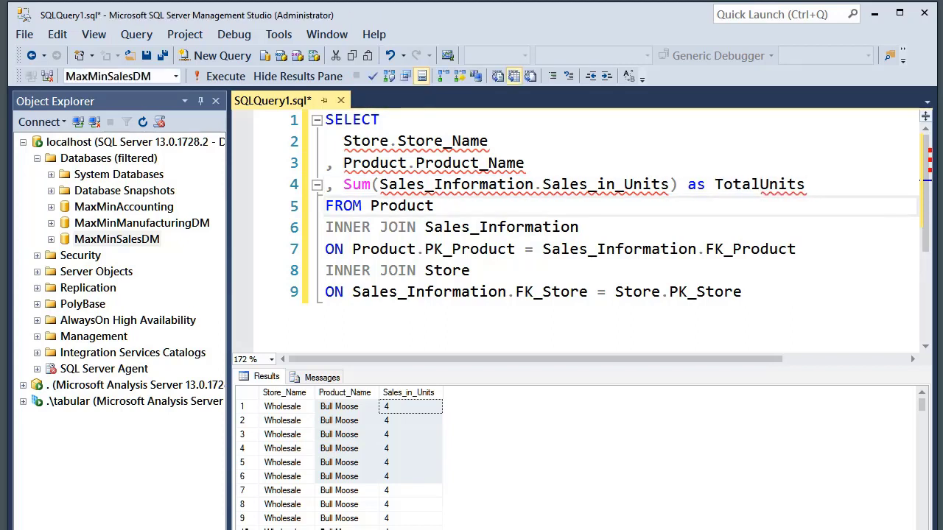
# - Add a Group By clause with Store.Store_Name and Product.Product_Name at the end of the query, and execute it
pyautogui.click(736, 292)
pyautogui.press('Return')
pyautogui.write('Gro')
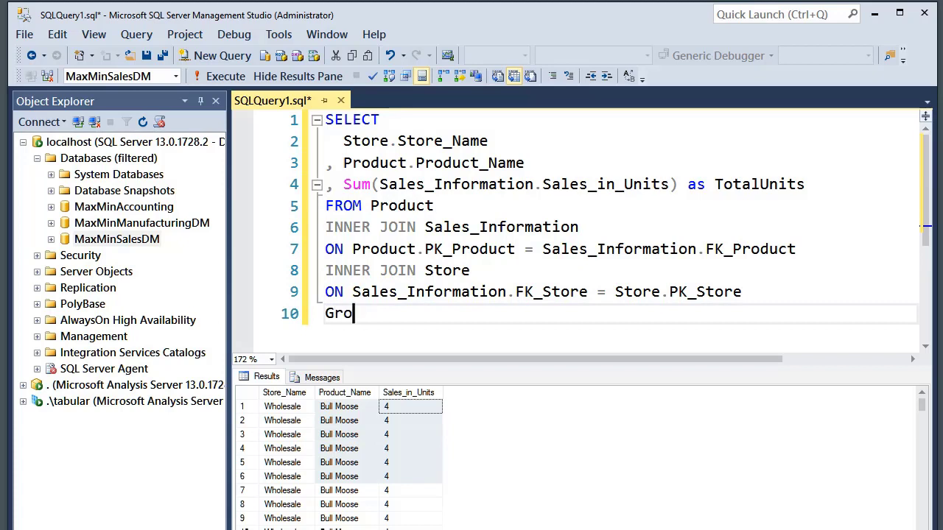
pyautogui.write('up By')
pyautogui.press('Return')
pyautogui.moveTo(524, 162); pyautogui.dragTo(326, 319)
pyautogui.click(489, 319)
pyautogui.click(218, 76)
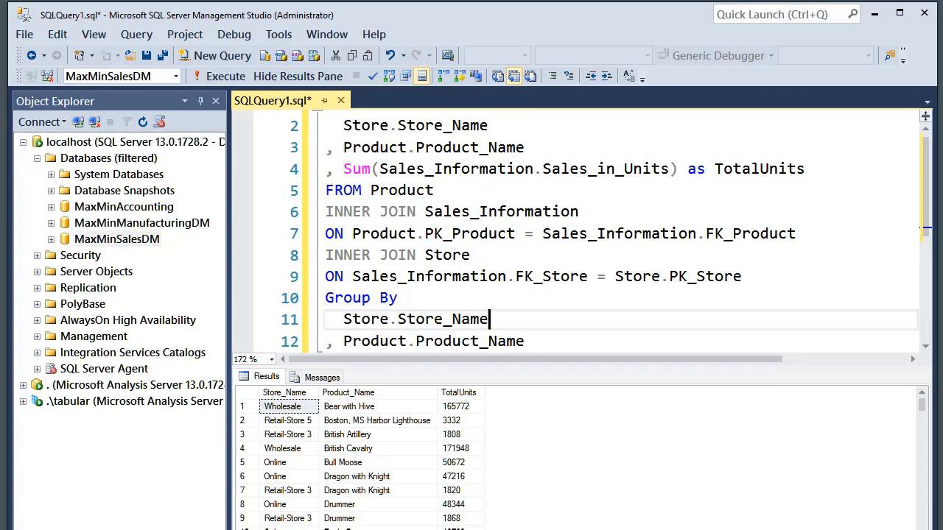
# - Add an Order By 1,2 clause after the Group By columns and run the query to review the sorted rows
pyautogui.scroll(-2, 574, 232)
pyautogui.click(525, 212)
pyautogui.press('Return')
pyautogui.write('Orer')
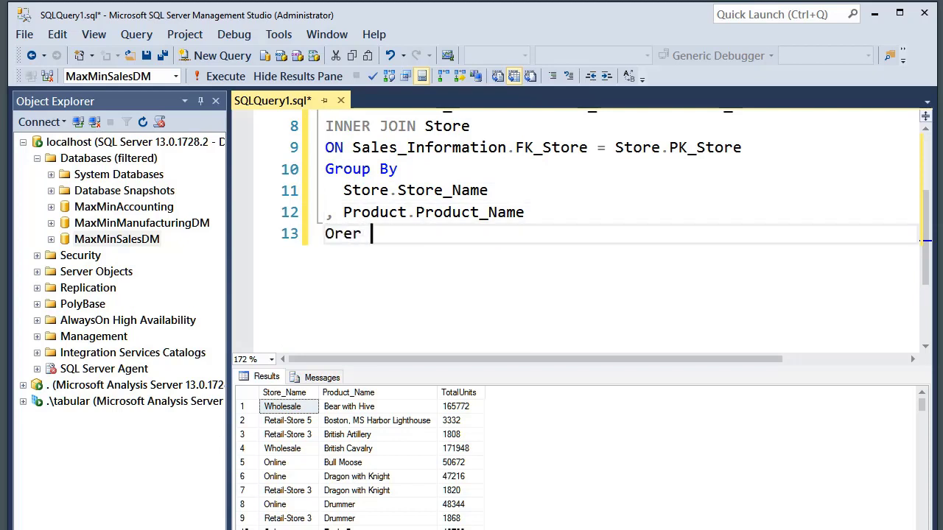
pyautogui.press('BackSpace')
pyautogui.press('BackSpace')
pyautogui.press('BackSpace')
pyautogui.press('BackSpace')
pyautogui.write('rder By 1,2')
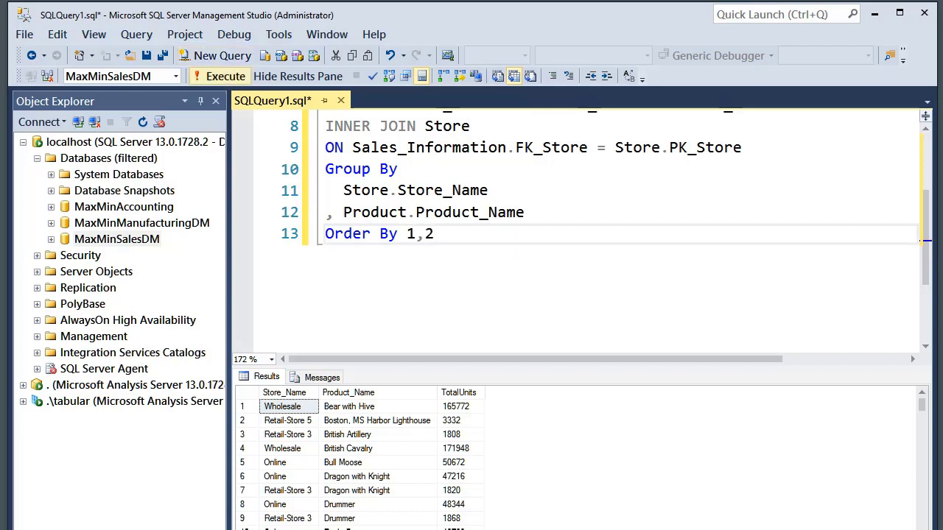
pyautogui.press('F5')
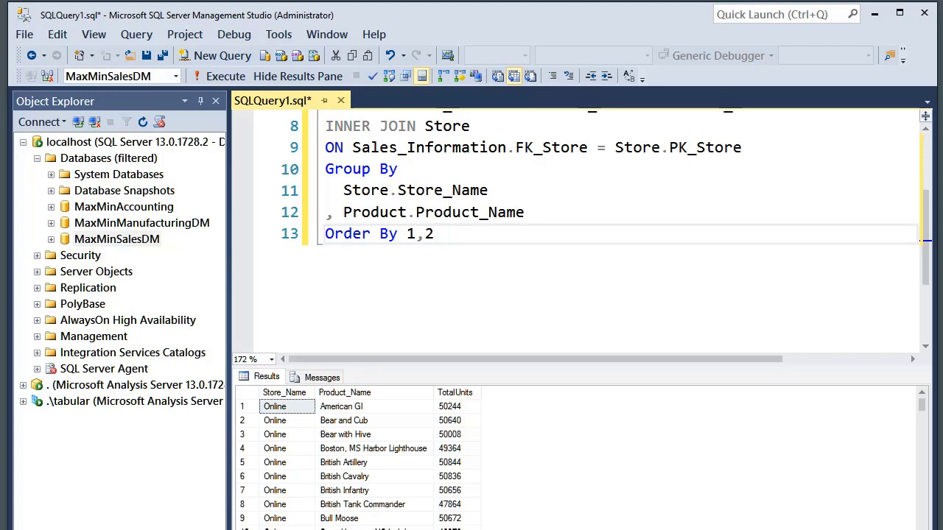
pyautogui.moveTo(456, 407); pyautogui.dragTo(287, 421)
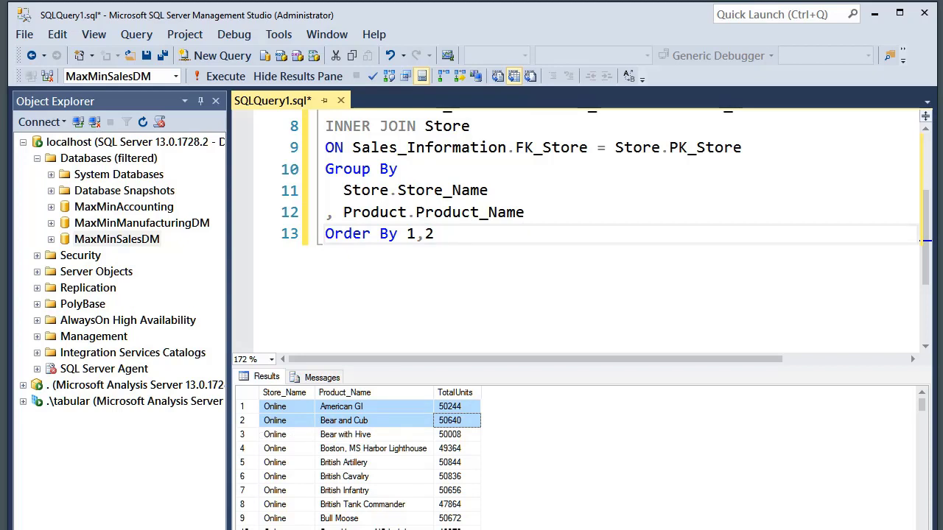
# - Insert a new first line above the SELECT statement and begin it with Create View
pyautogui.moveTo(436, 234); pyautogui.dragTo(326, 112)
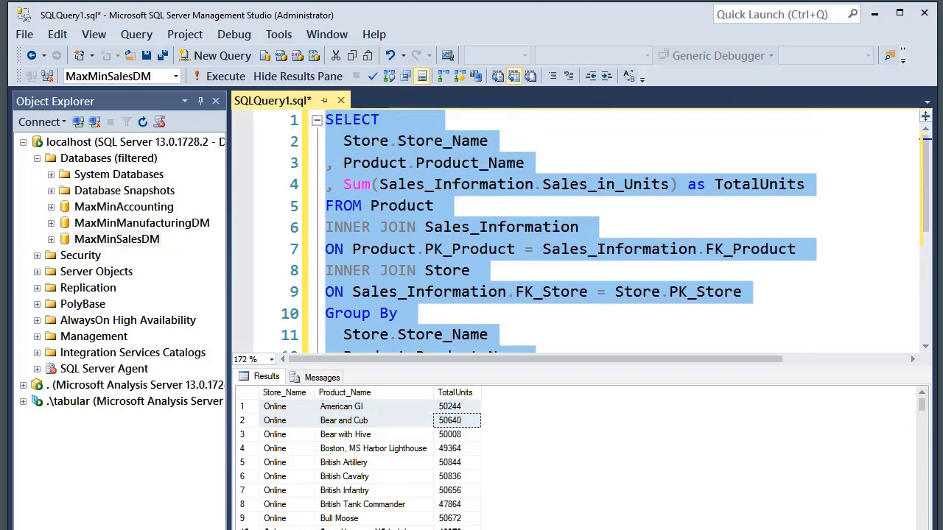
pyautogui.rightClick(408, 222)
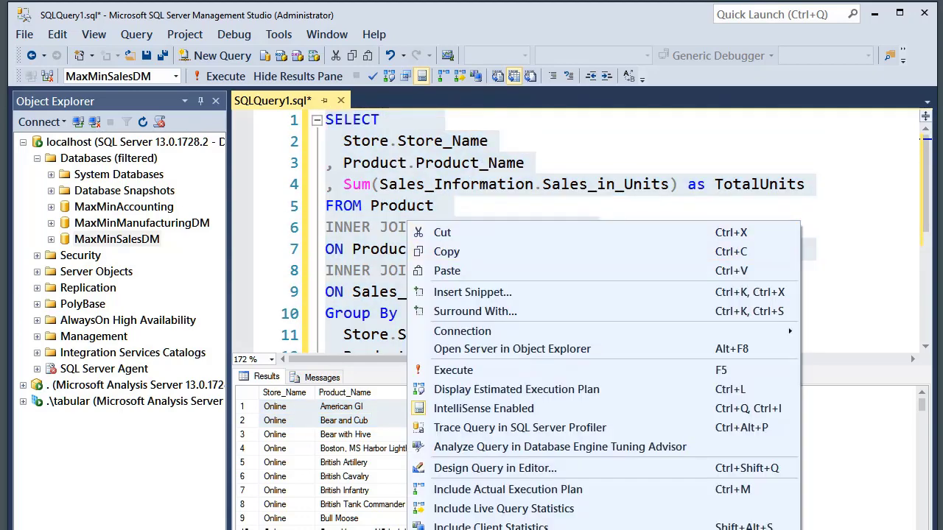
pyautogui.click(326, 120)
pyautogui.press('Return')
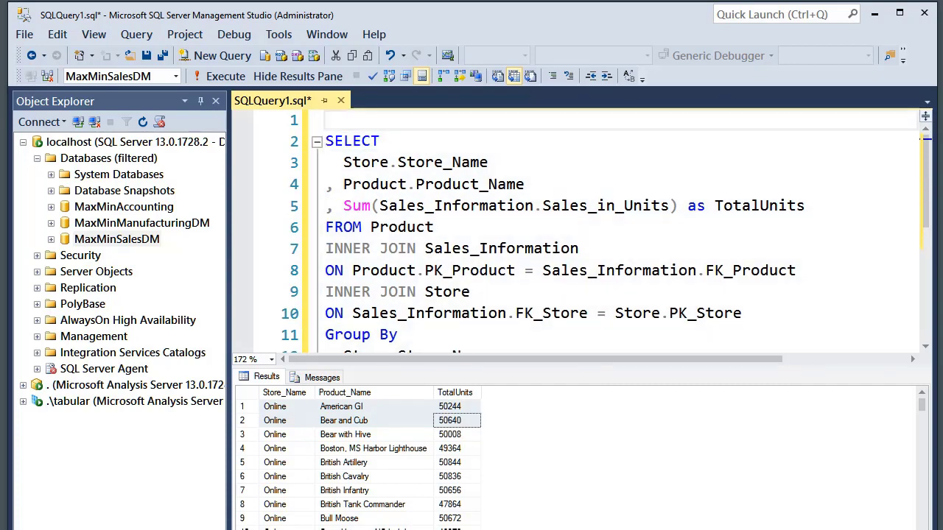
pyautogui.write('Create Vide')
pyautogui.press('BackSpace')
pyautogui.press('BackSpace')
pyautogui.write('ew ')
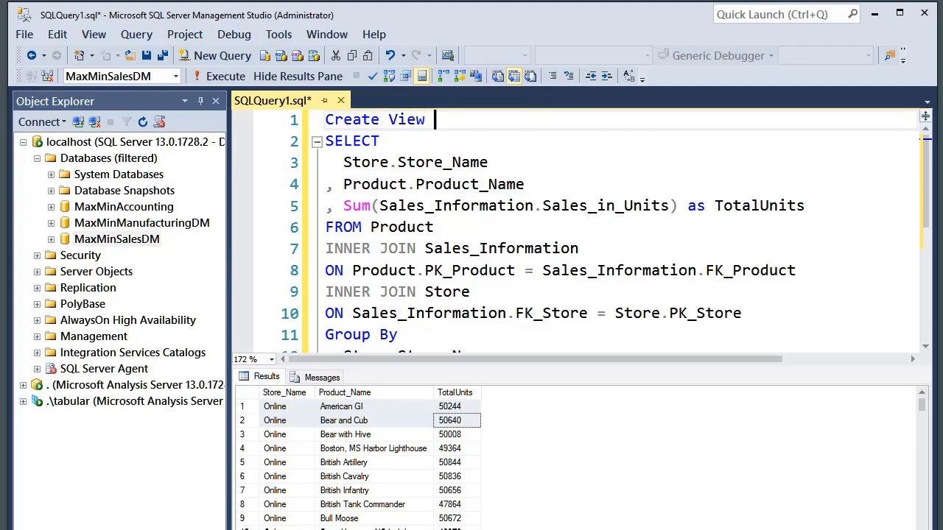
# - Name the view vSalesData, add AS on the line below it, and try to execute the statement
pyautogui.write('p')
pyautogui.press('BackSpace')
pyautogui.write('vS')
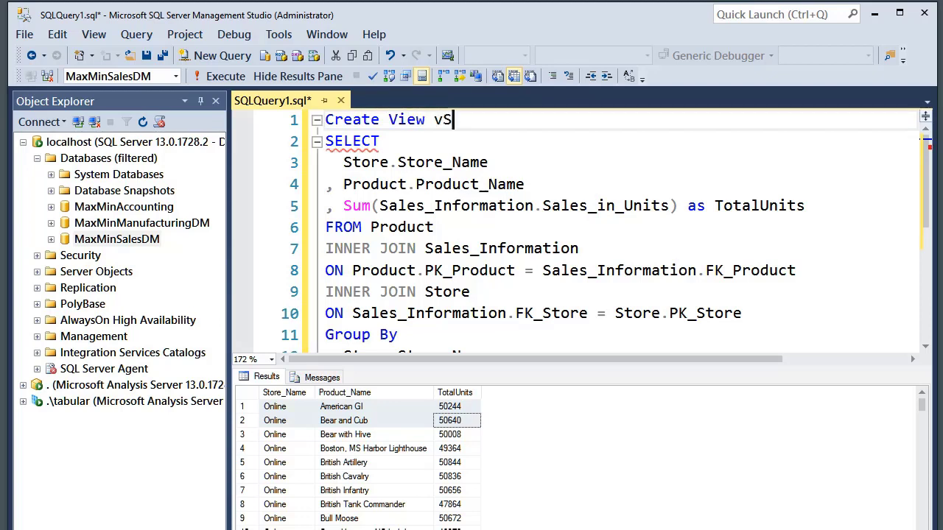
pyautogui.write('alesDAta')
pyautogui.press('BackSpace')
pyautogui.press('BackSpace')
pyautogui.press('BackSpace')
pyautogui.write('ata')
pyautogui.press('Return')
pyautogui.write('AS')
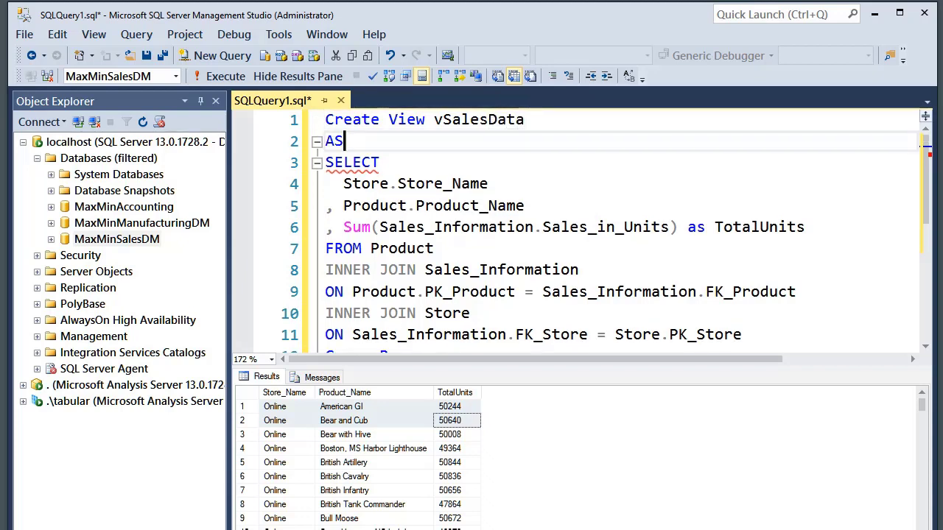
pyautogui.click(219, 77)
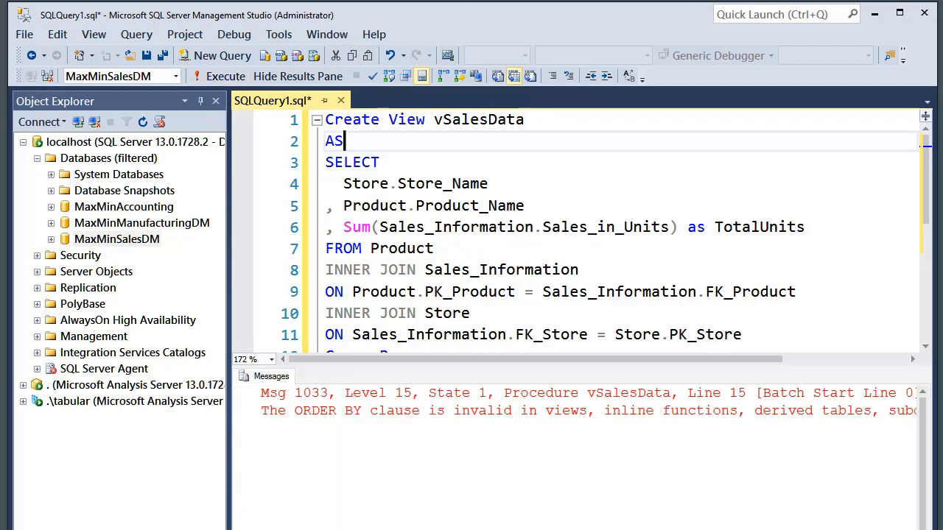
# - Add Top 1000 after SELECT in the view definition and execute the Create View statement
pyautogui.click(416, 162)
pyautogui.press('BackSpace')
pyautogui.press('BackSpace')
pyautogui.press('BackSpace')
pyautogui.write('10')
pyautogui.press('BackSpace')
pyautogui.press('BackSpace')
pyautogui.write('Tio')
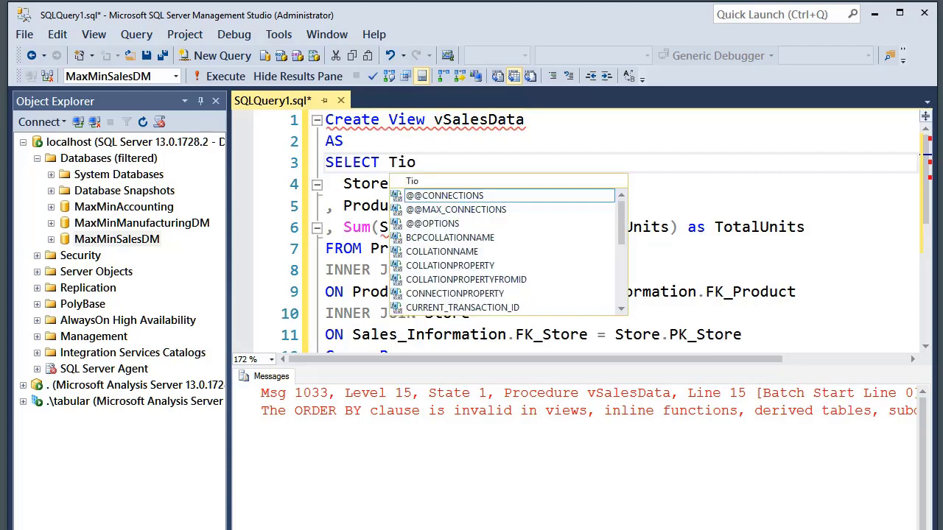
pyautogui.press('BackSpace')
pyautogui.press('BackSpace')
pyautogui.write('op 100')
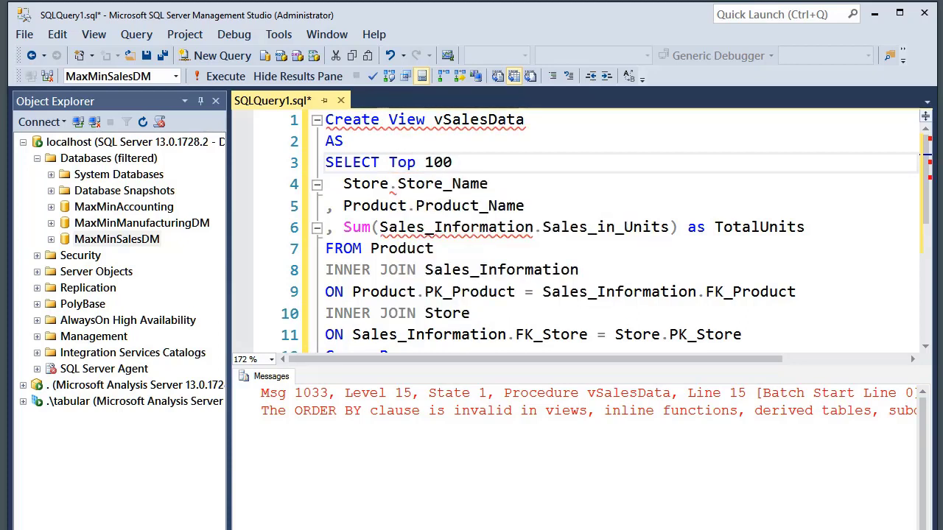
pyautogui.write('0')
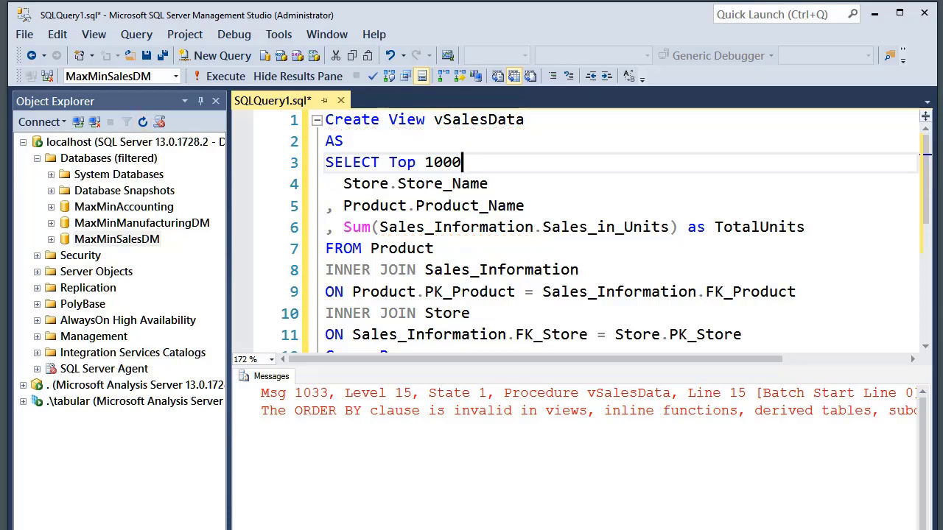
pyautogui.click(220, 76)
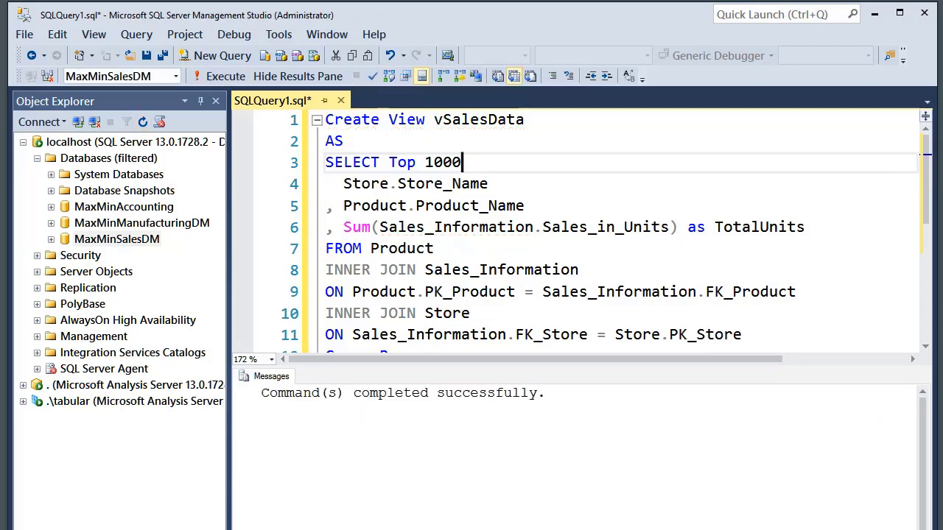
# - Switch to Excel and create a new blank workbook
pyautogui.press('super')
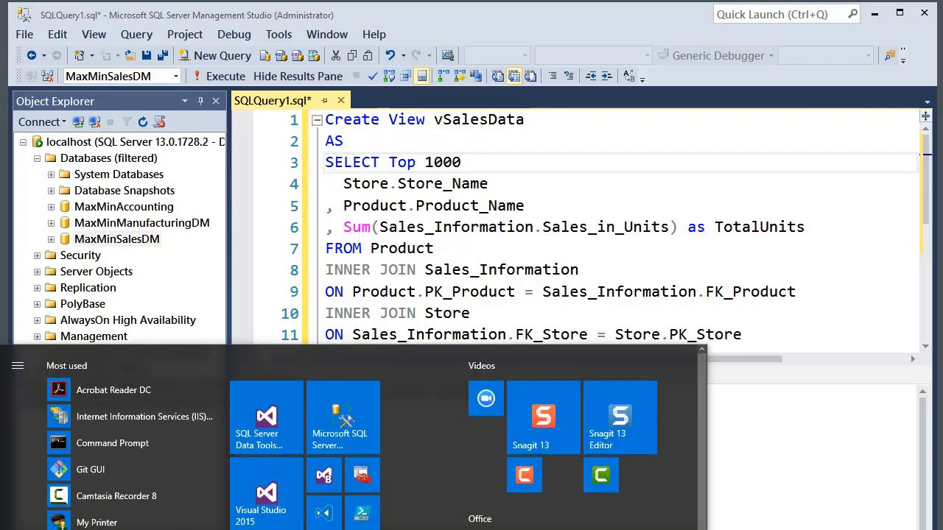
pyautogui.click(505, 528)
pyautogui.click(589, 214)
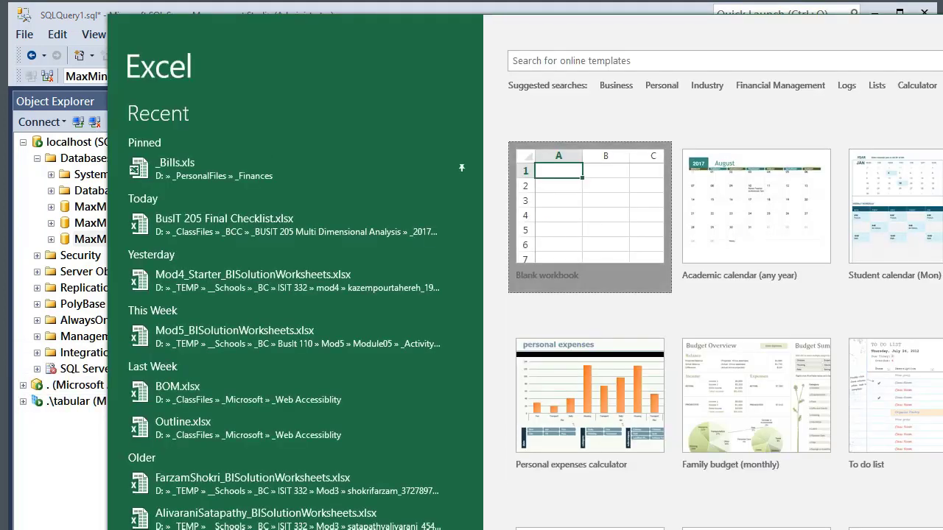
pyautogui.press('Return')
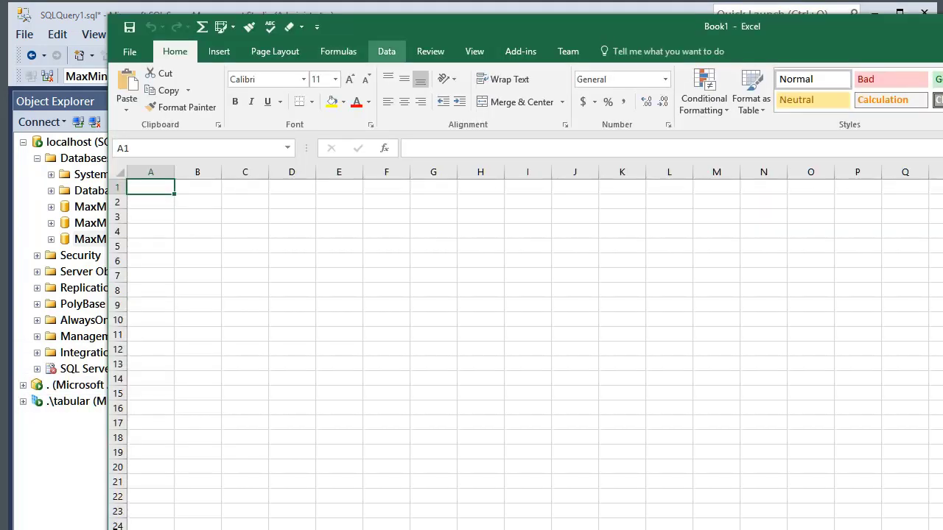
# - Start importing external data from SQL Server, connecting to server "." with Windows Authentication
pyautogui.click(386, 51)
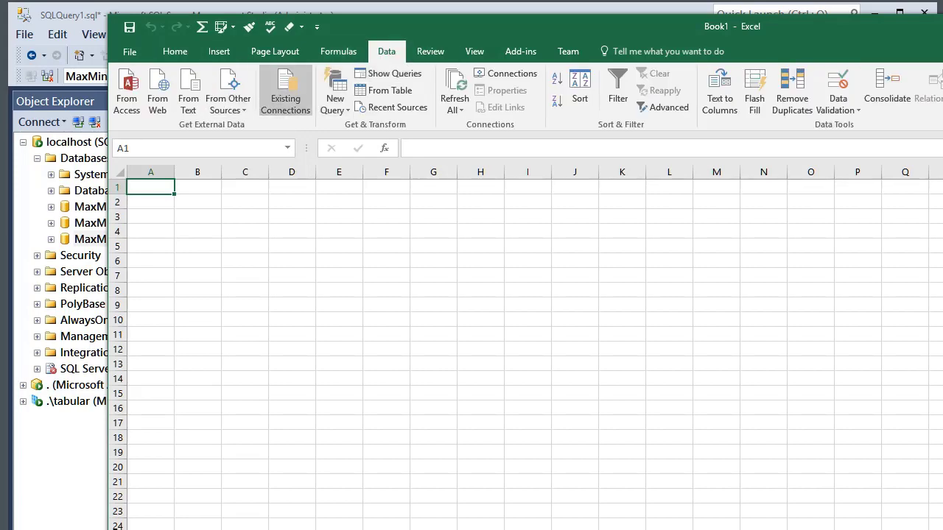
pyautogui.click(285, 92)
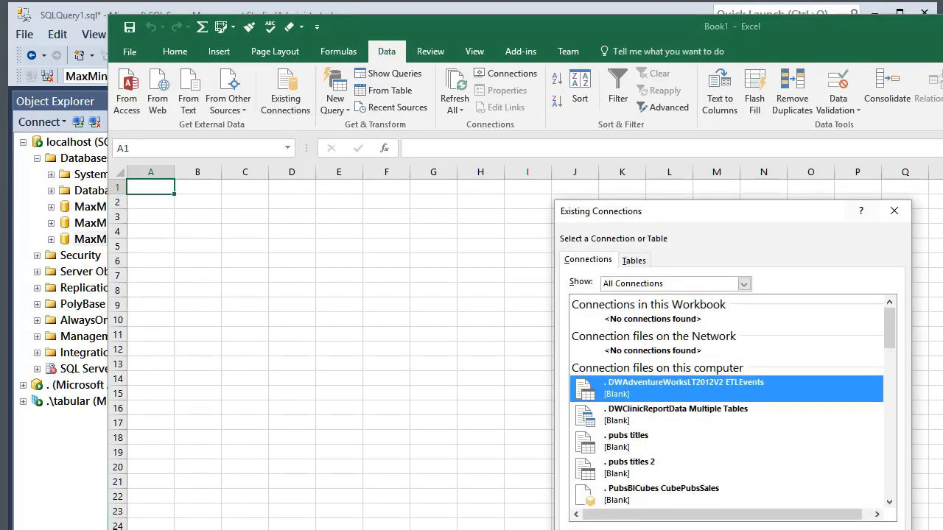
pyautogui.click(893, 211)
pyautogui.click(228, 92)
pyautogui.click(290, 168)
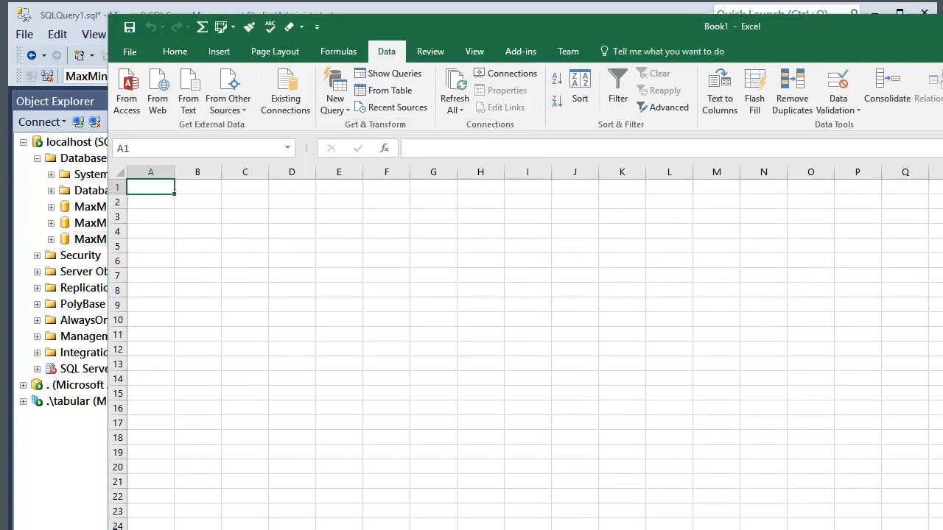
pyautogui.write('.')
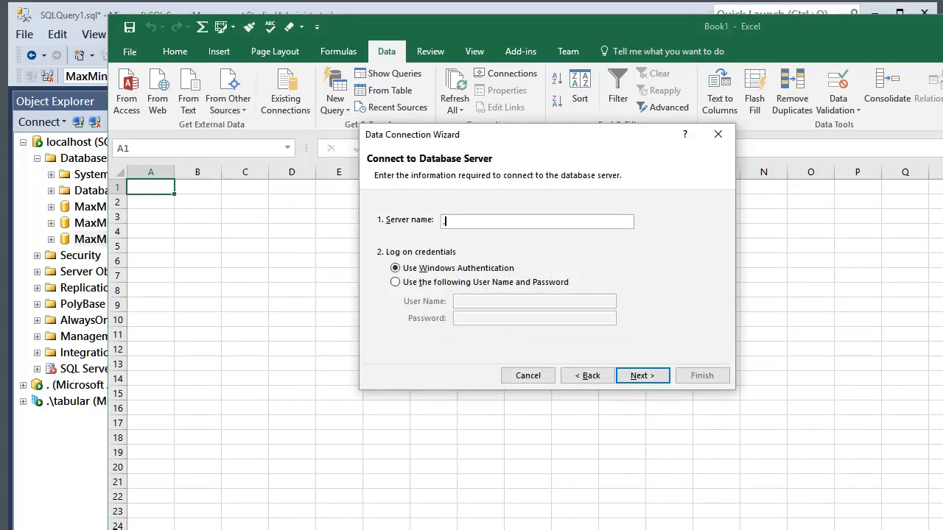
pyautogui.press('Return')
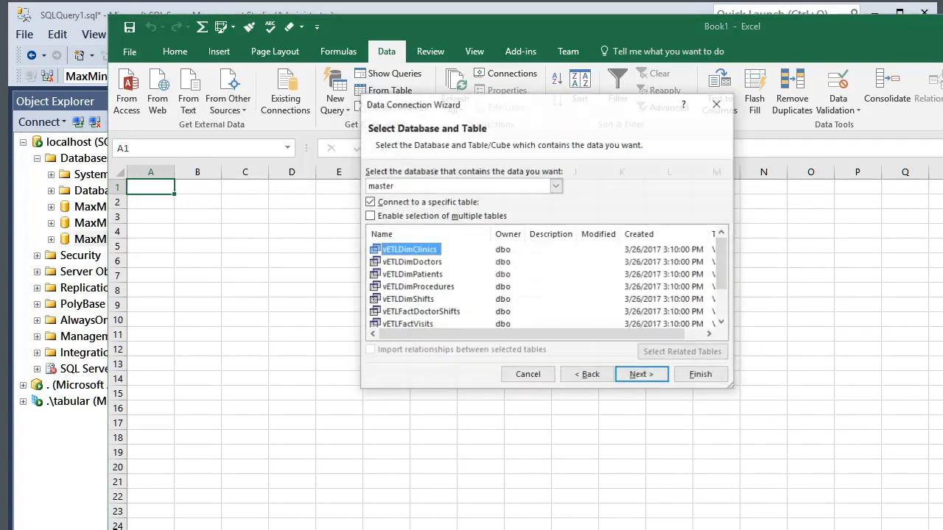
# - Choose the MaxMinSalesDM database, finish the connection wizard, and import the data as a PivotTable Report at cell A1 of the existing worksheet
pyautogui.click(556, 186)
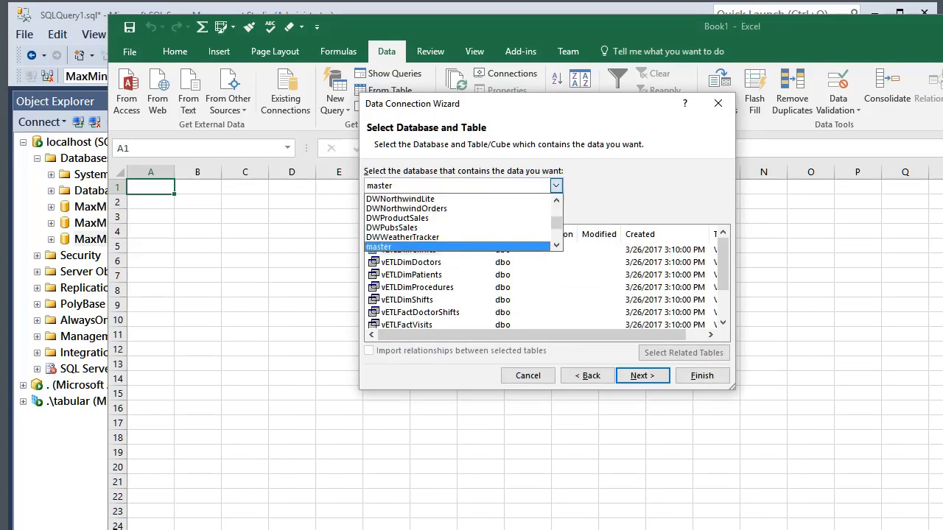
pyautogui.scroll(-2, 456, 230)
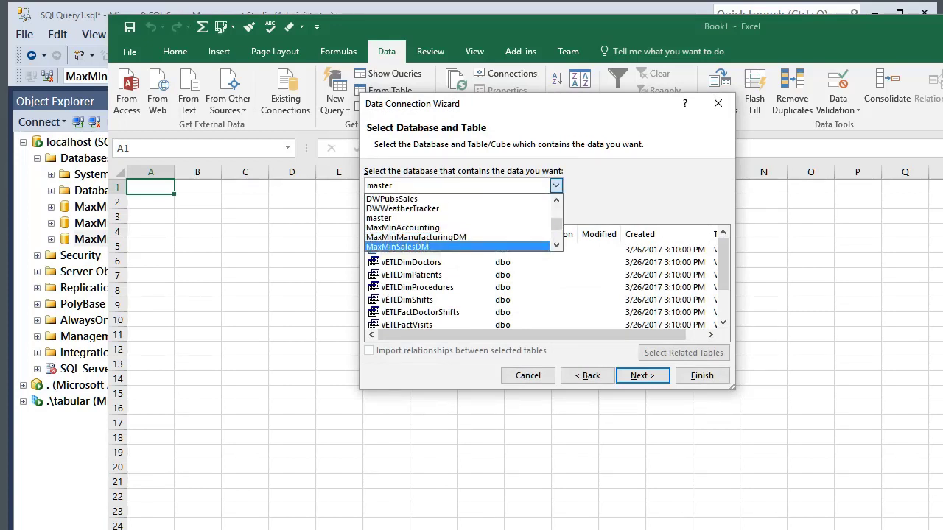
pyautogui.press('Return')
pyautogui.press('Return')
pyautogui.press('Return')
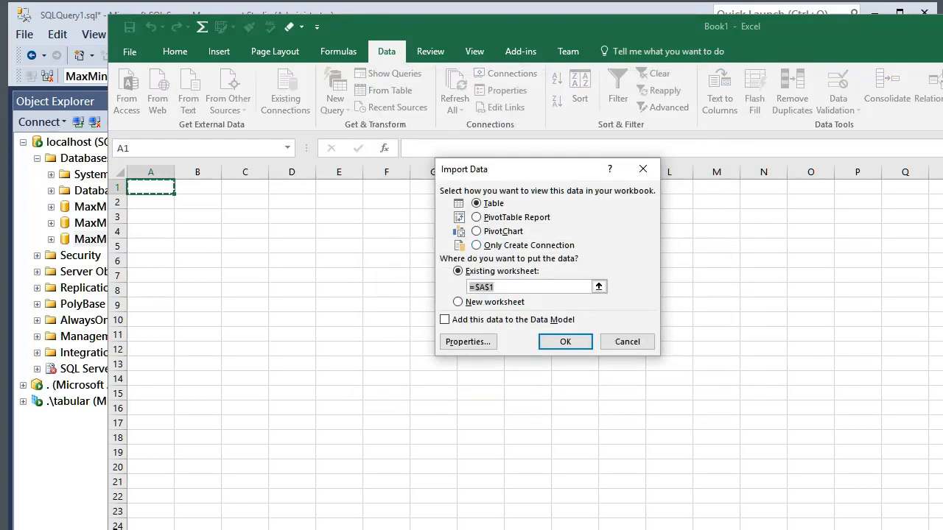
pyautogui.press('Down')
pyautogui.press('Return')
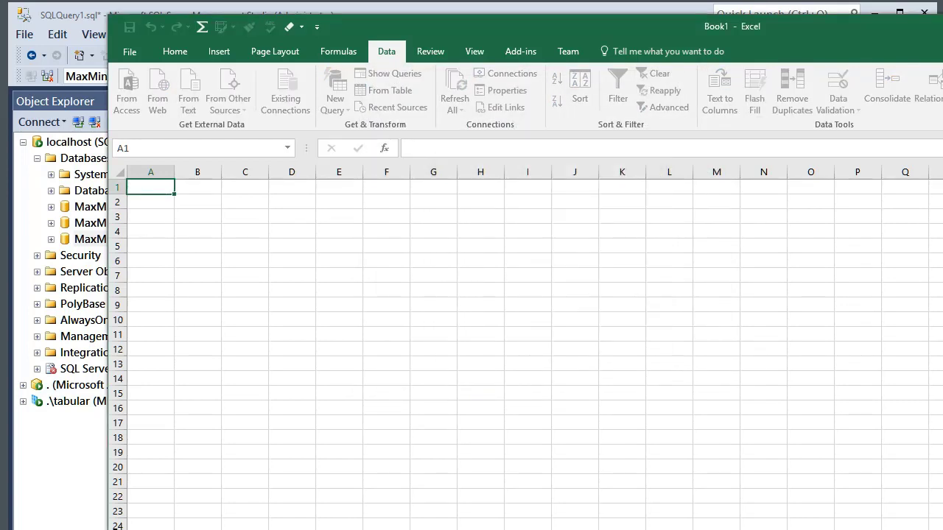
# - Fit the workbook window on screen to show the field list, and add Store_Name, Product_Name and TotalUnits to the PivotTable
pyautogui.doubleClick(412, 31)
pyautogui.press('super+Down')
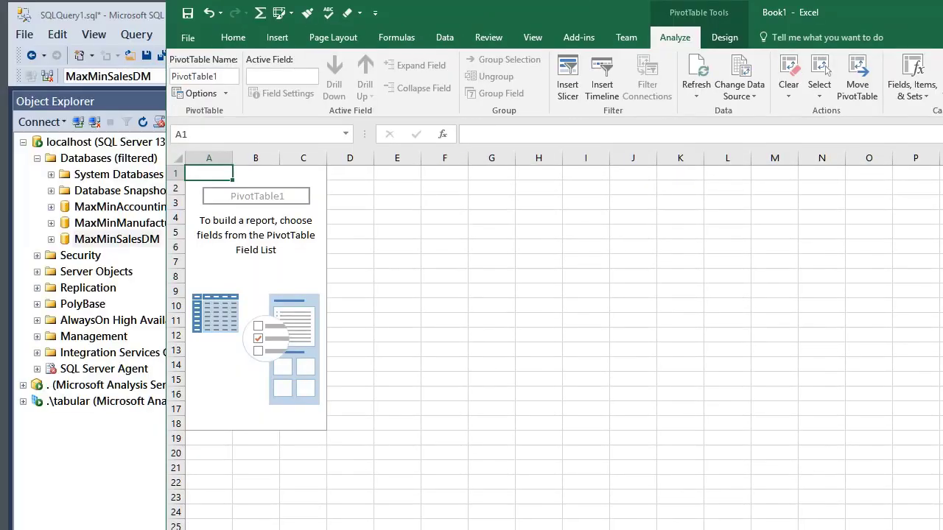
pyautogui.moveTo(942, 84); pyautogui.dragTo(882, 84)
pyautogui.moveTo(401, 16); pyautogui.dragTo(334, 15)
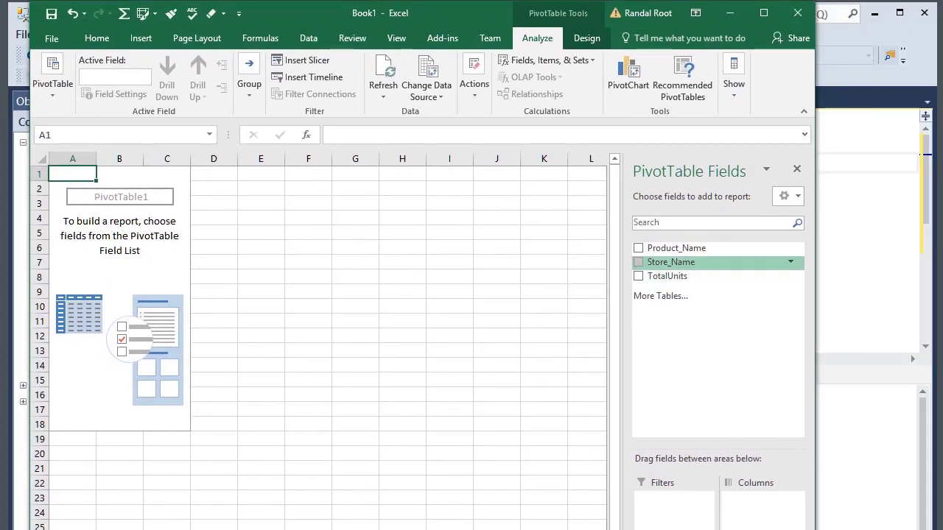
pyautogui.click(637, 262)
pyautogui.click(638, 248)
pyautogui.click(638, 276)
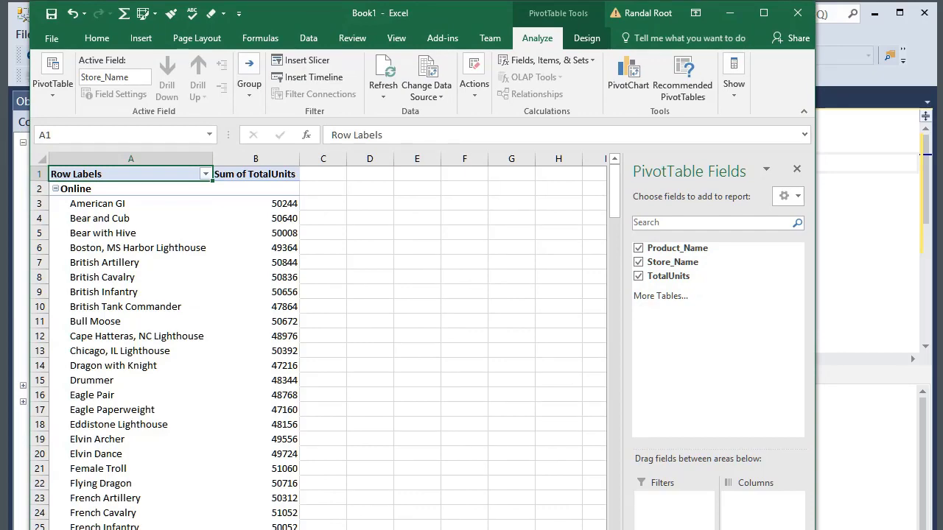
# - Collapse the Online, Retail-Store 1, Retail-Store 2 and Retail-Store 3 groups in the PivotTable
pyautogui.click(55, 188)
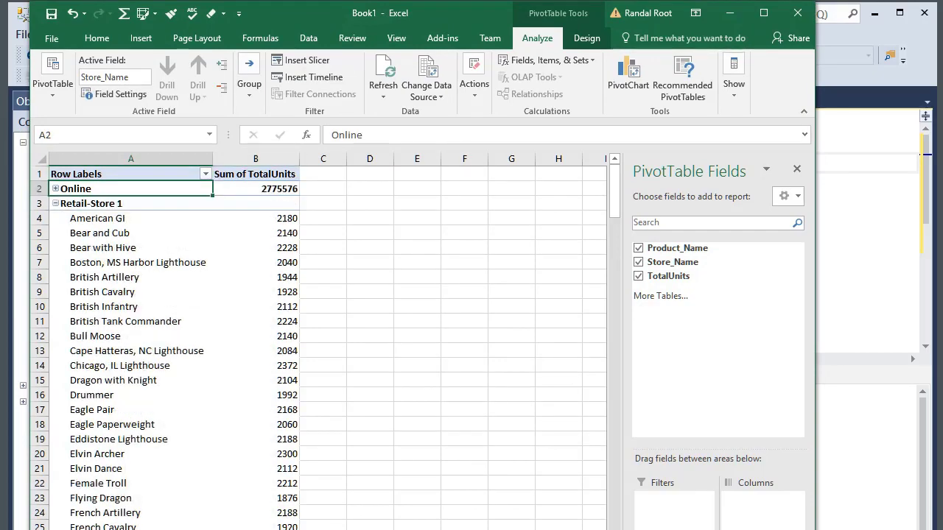
pyautogui.click(55, 204)
pyautogui.click(55, 218)
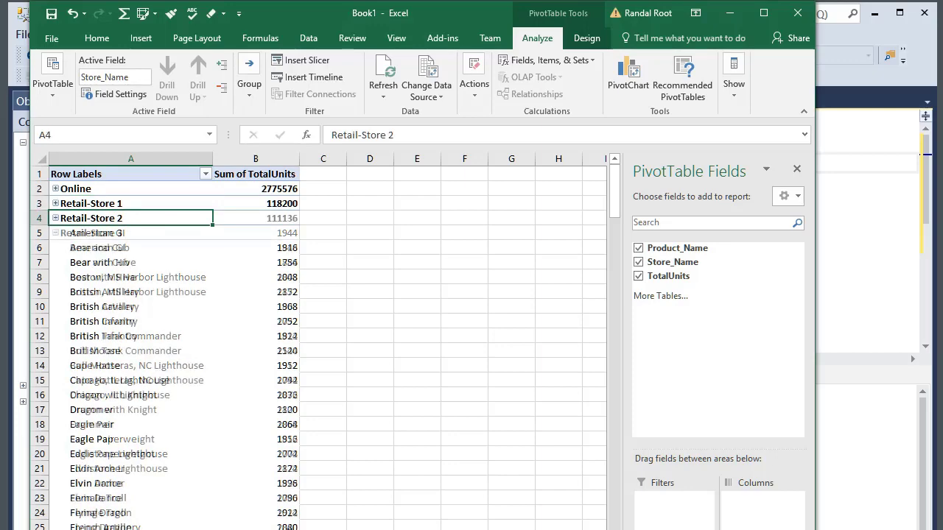
pyautogui.click(55, 233)
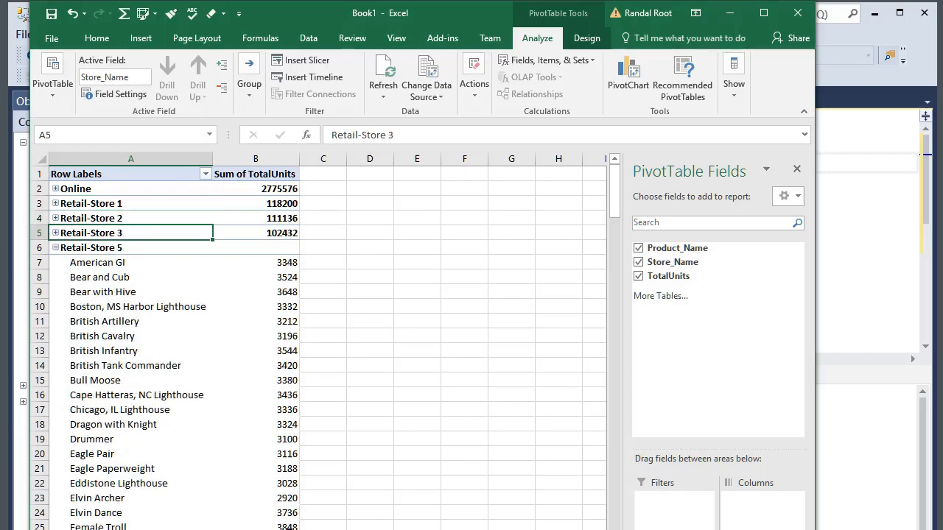
pyautogui.click(416, 189)
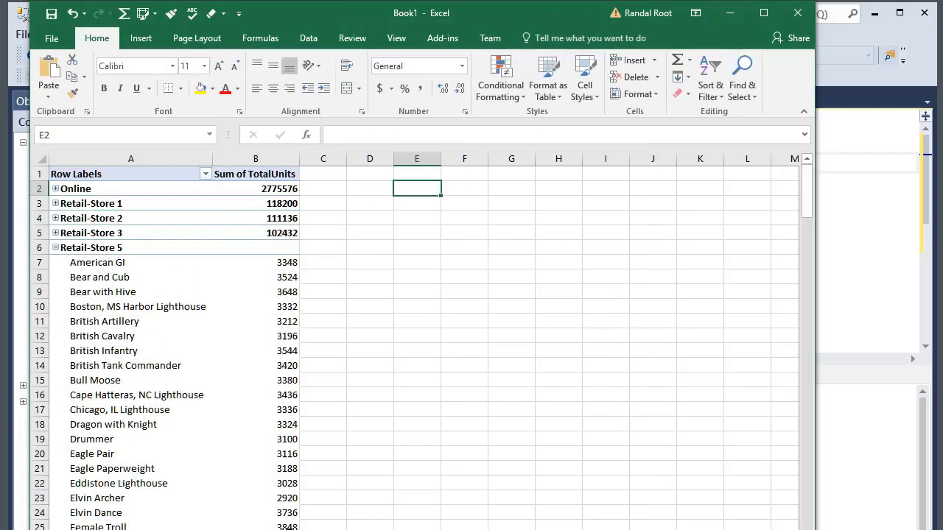
# - Insert a Pie PivotChart based on the PivotTable and reposition it beside the upper store rows
pyautogui.click(91, 215)
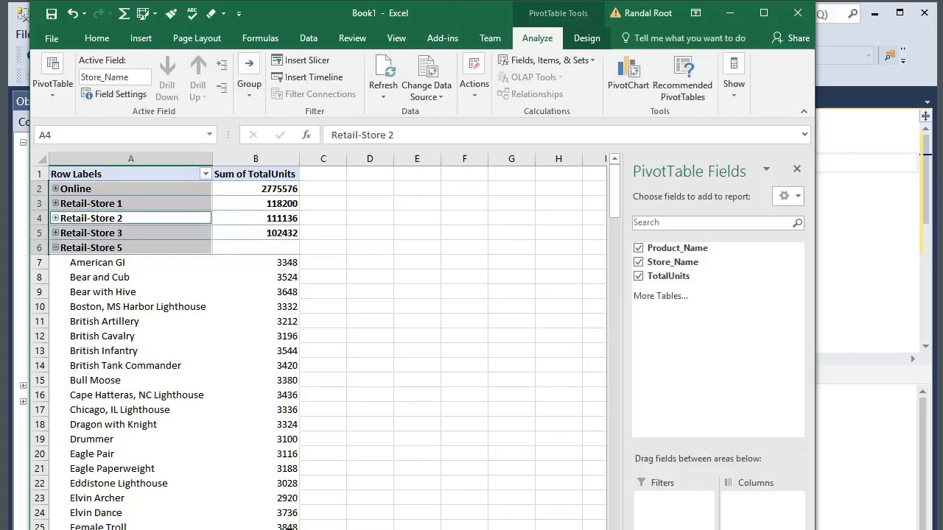
pyautogui.click(628, 77)
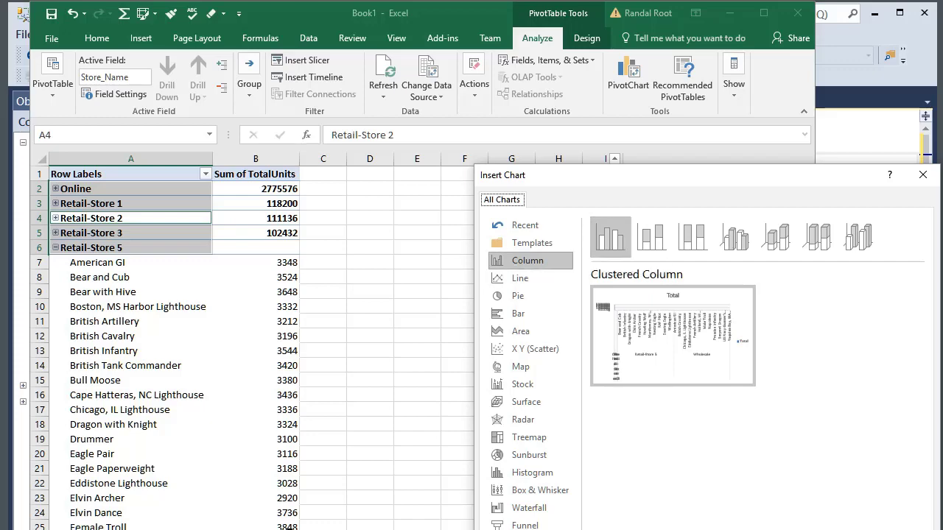
pyautogui.click(518, 297)
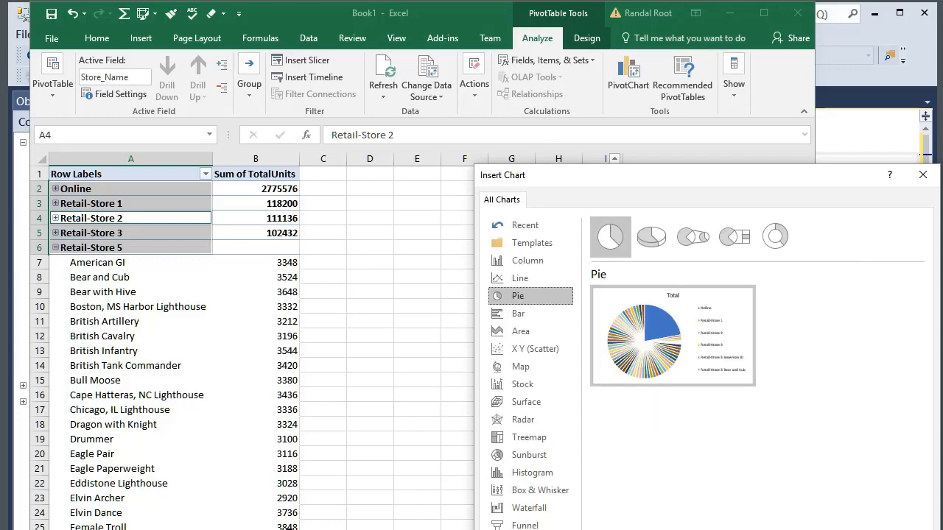
pyautogui.press('Return')
pyautogui.moveTo(295, 354); pyautogui.dragTo(321, 202)
pyautogui.click(525, 282)
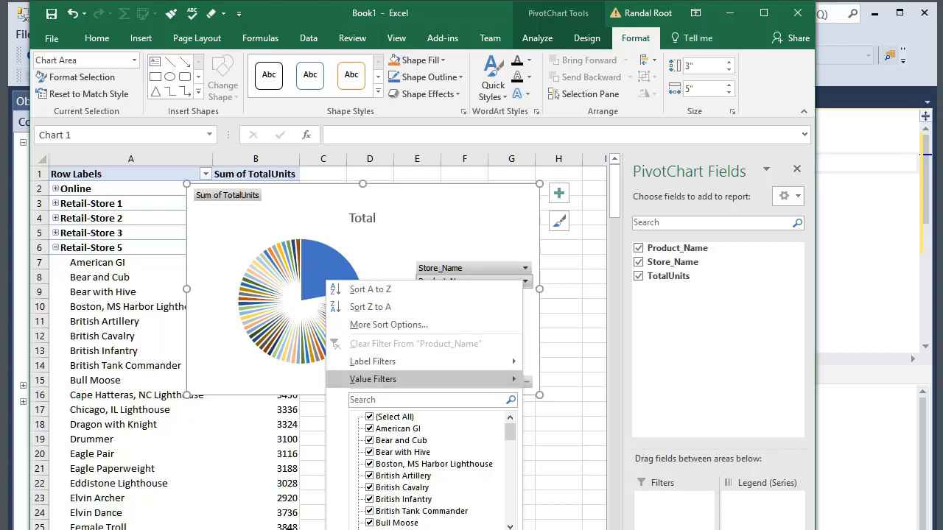
pyautogui.click(394, 417)
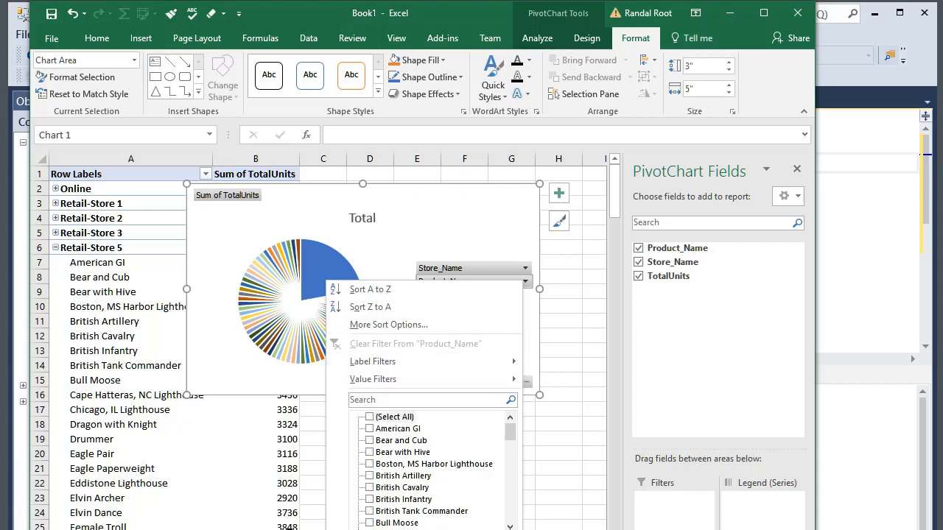
pyautogui.press('Escape')
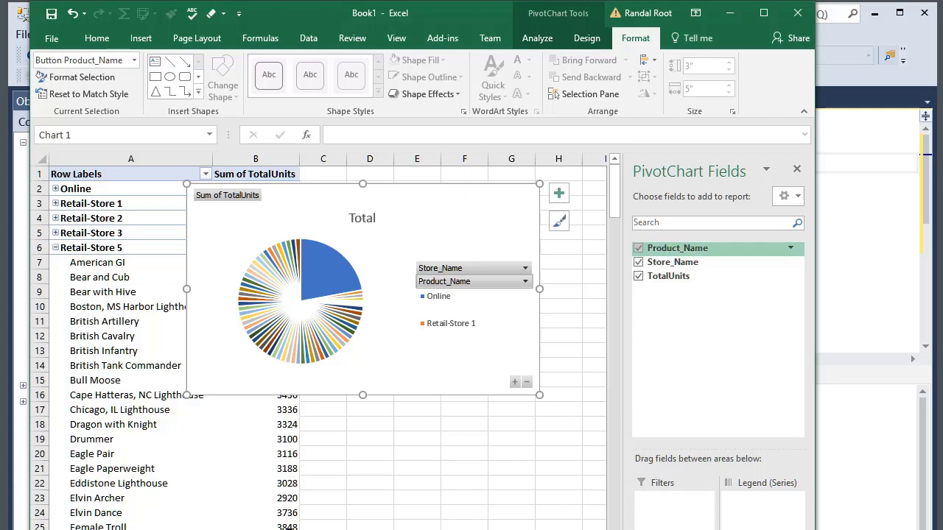
# - Remove Product_Name from the PivotChart, and reposition the pie chart beside the store totals
pyautogui.click(638, 248)
pyautogui.moveTo(346, 214); pyautogui.dragTo(451, 200)
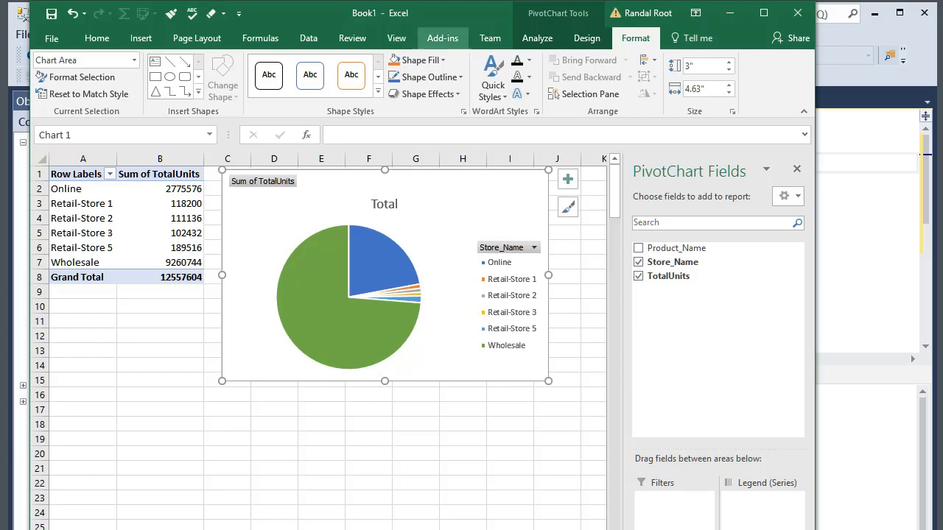
pyautogui.moveTo(464, 11); pyautogui.dragTo(548, 71)
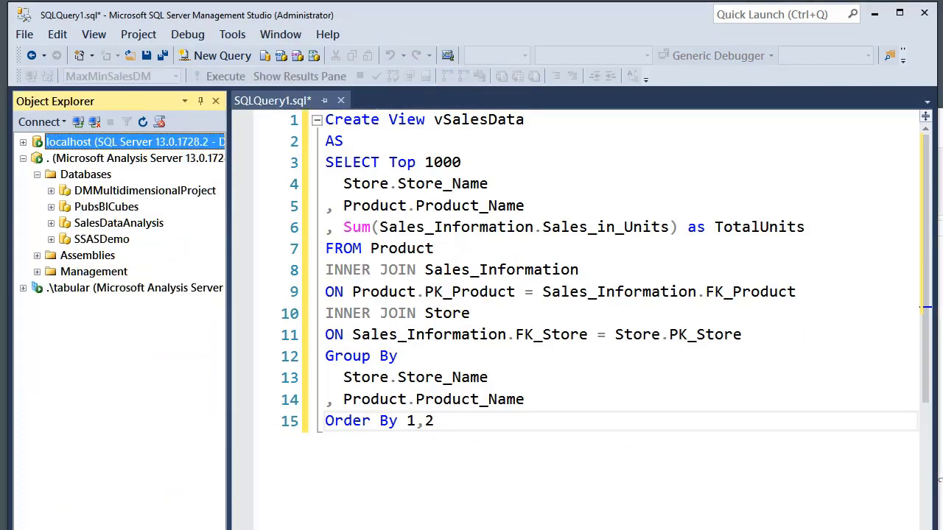
# - Switch to SQL Server Management Studio, refresh the Analysis Services server's Databases list, and select MaxMinSalesDM
pyautogui.click(67, 158)
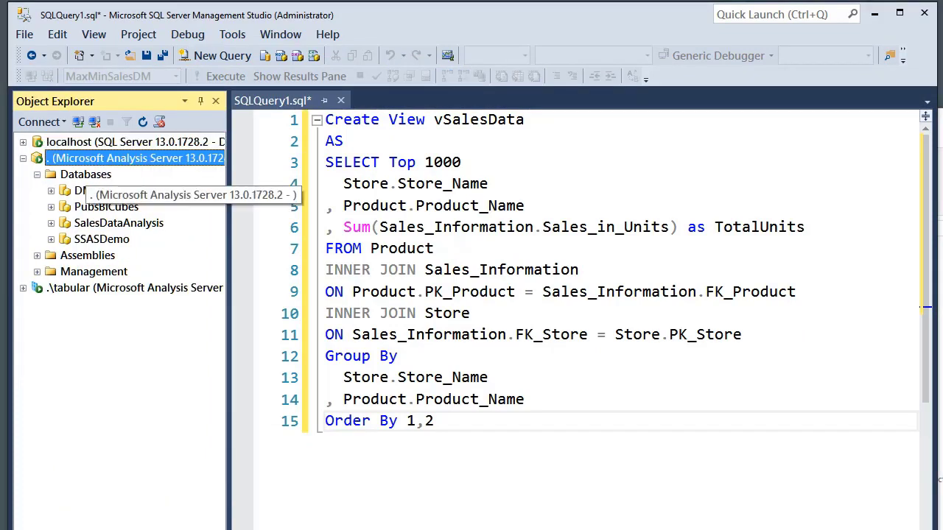
pyautogui.click(85, 173)
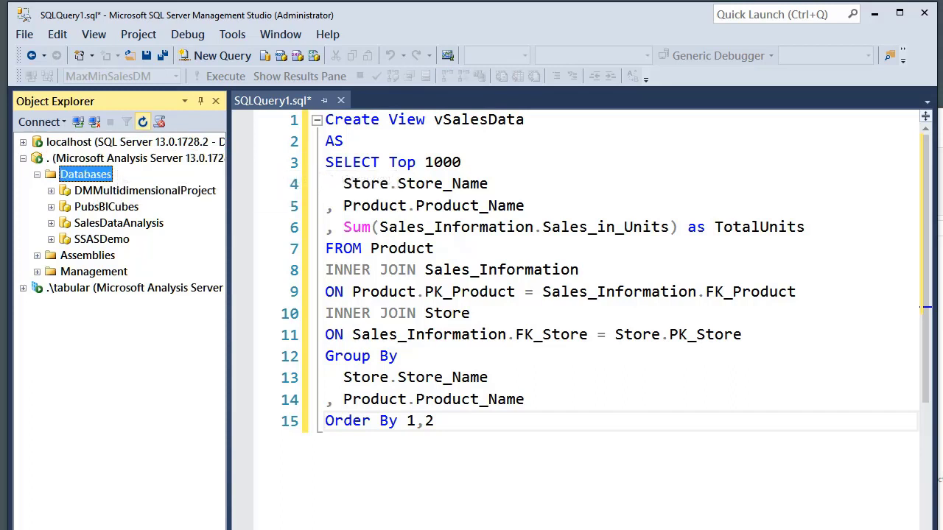
pyautogui.click(142, 122)
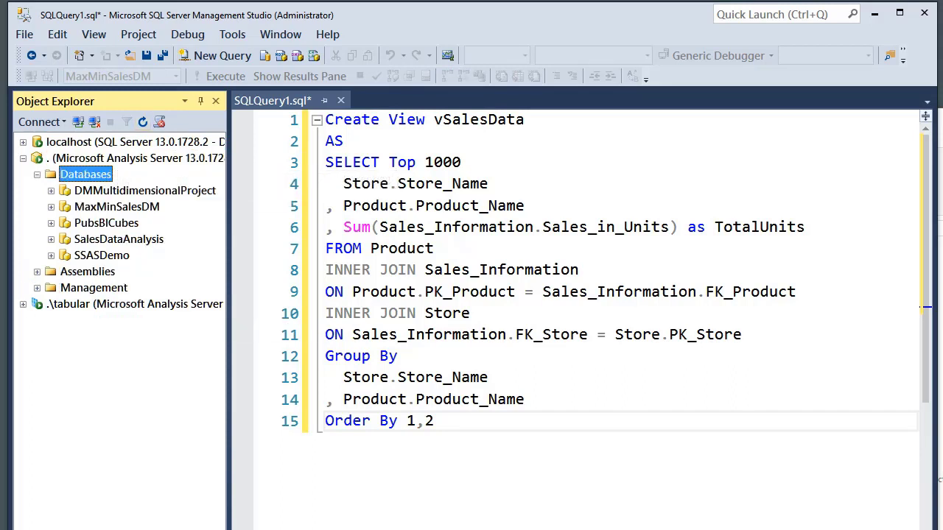
pyautogui.click(116, 207)
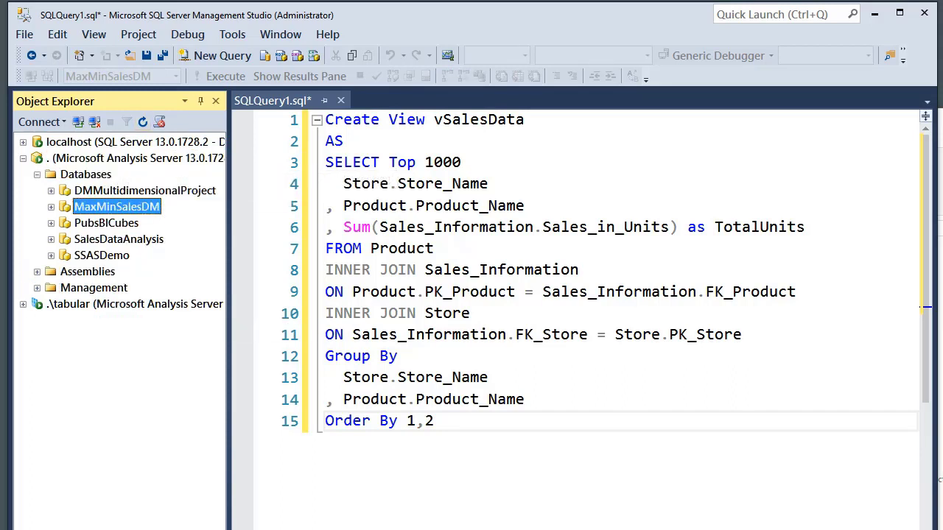
# - Expand the MaxMinSalesDM database down to its cubes and open the MaxMinSales cube for browsing
pyautogui.click(51, 207)
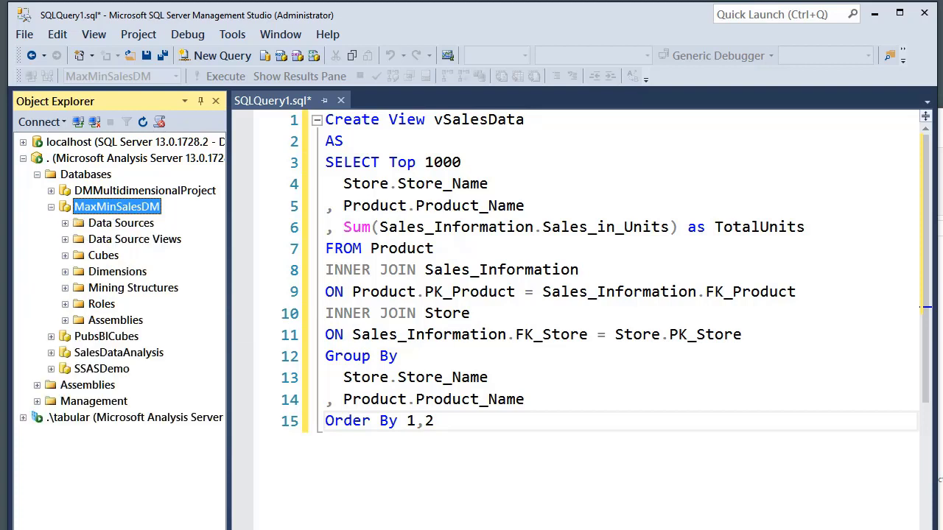
pyautogui.click(65, 255)
pyautogui.rightClick(115, 270)
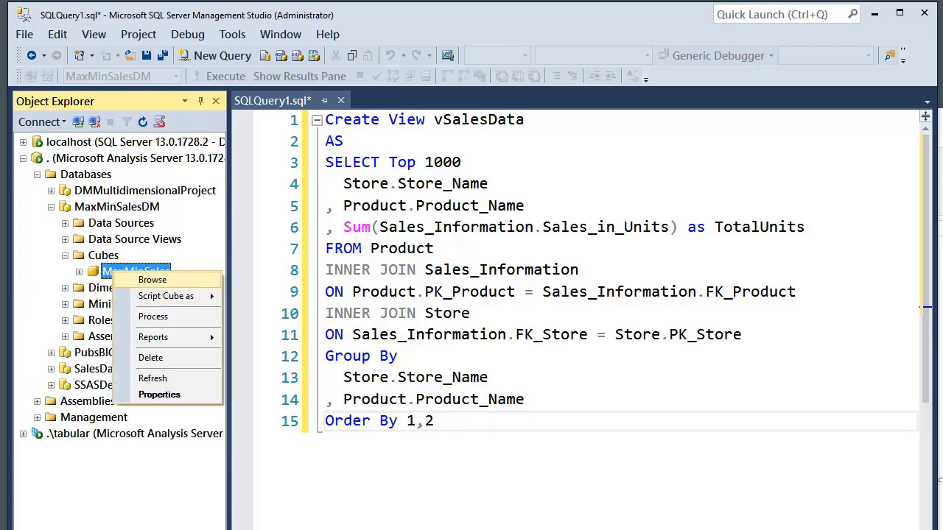
pyautogui.click(151, 280)
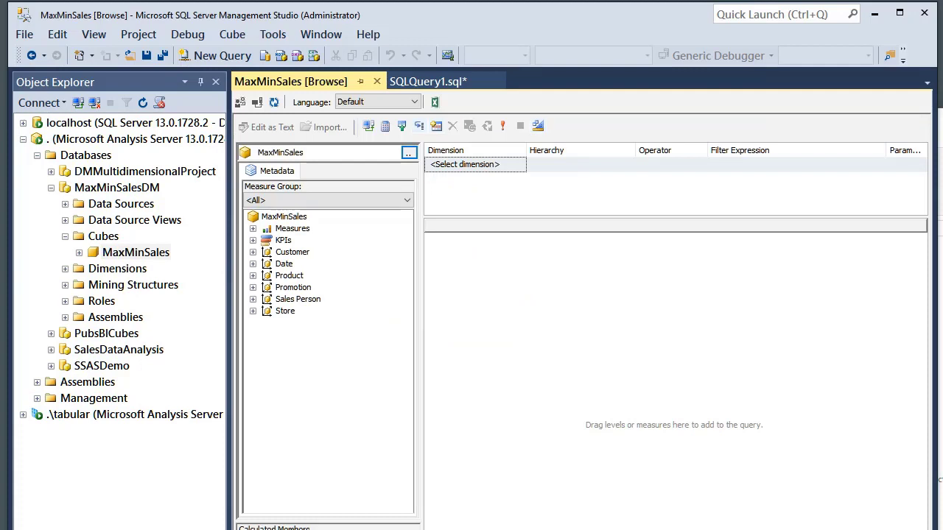
# - Build a cube query showing the Sales in Units measure by Store and Product attributes
pyautogui.click(253, 229)
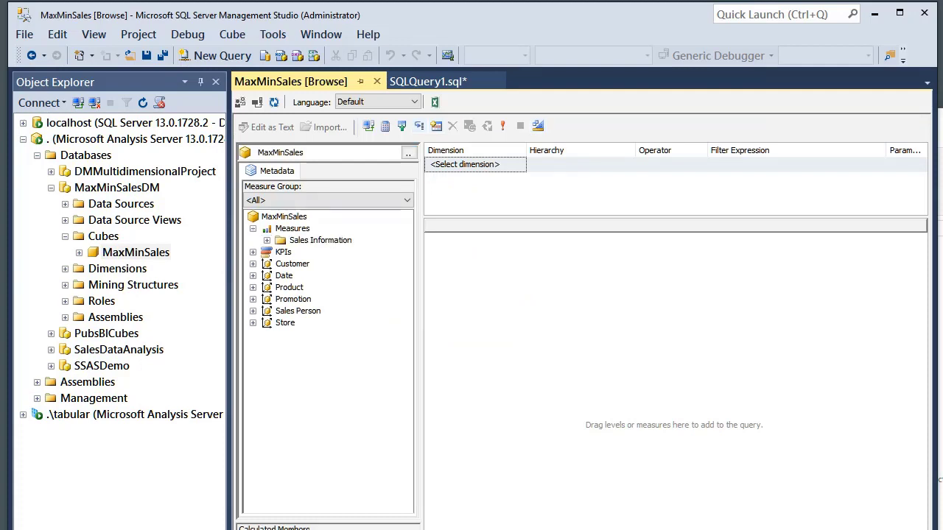
pyautogui.press('Down')
pyautogui.press('Right')
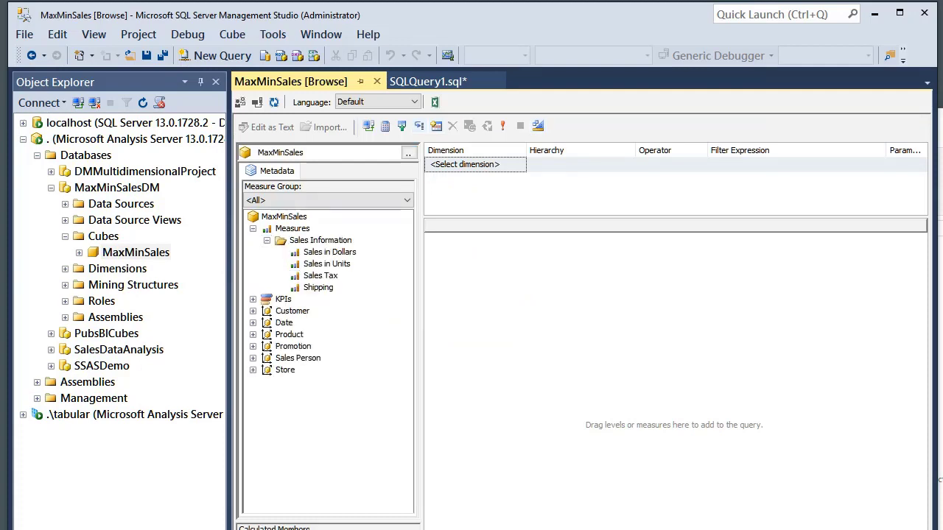
pyautogui.moveTo(326, 264); pyautogui.dragTo(515, 310)
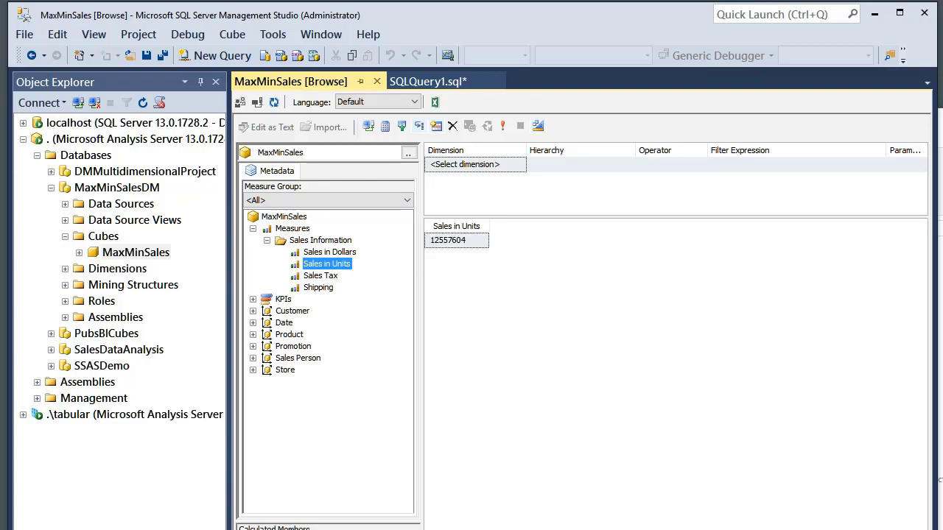
pyautogui.click(253, 370)
pyautogui.moveTo(299, 381); pyautogui.dragTo(441, 293)
pyautogui.click(252, 334)
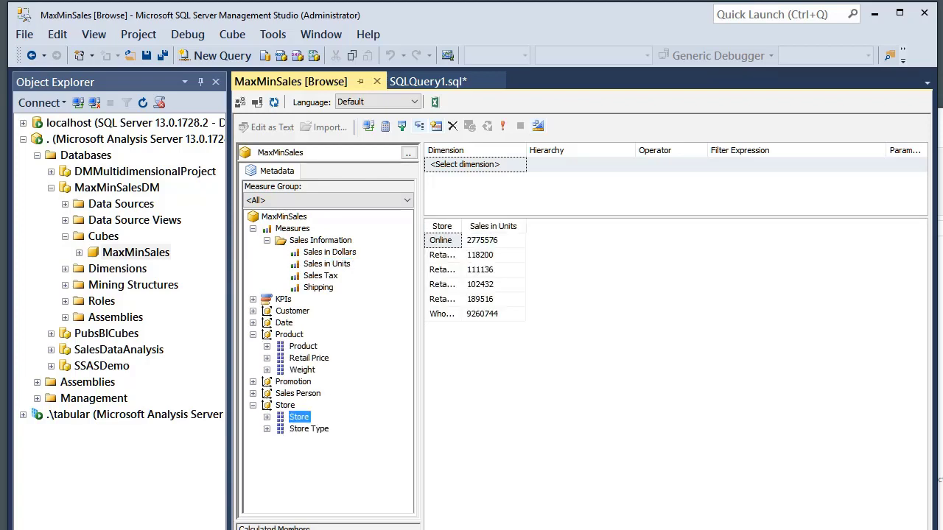
pyautogui.moveTo(303, 346); pyautogui.dragTo(462, 302)
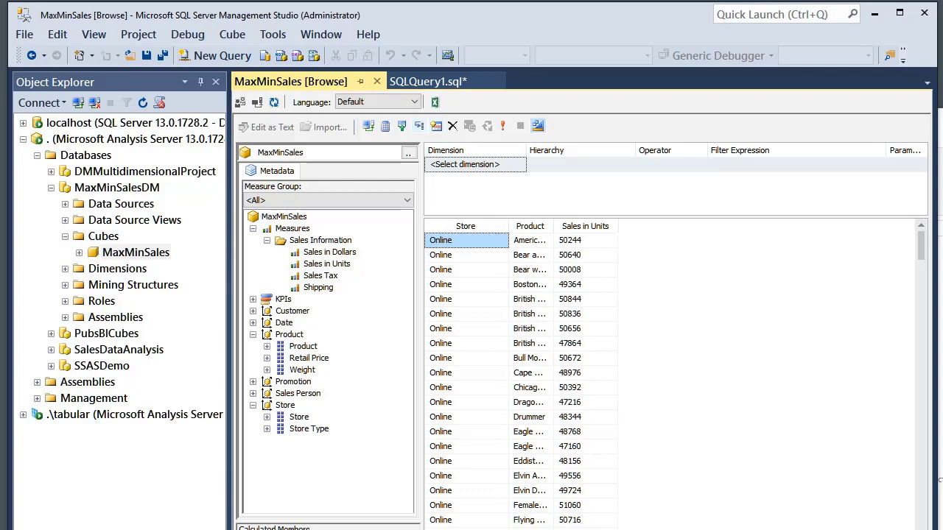
# - Show the cube query as MDX text, copy the full statement, and execute it
pyautogui.click(537, 126)
pyautogui.hotkey('ctrl', 'a')
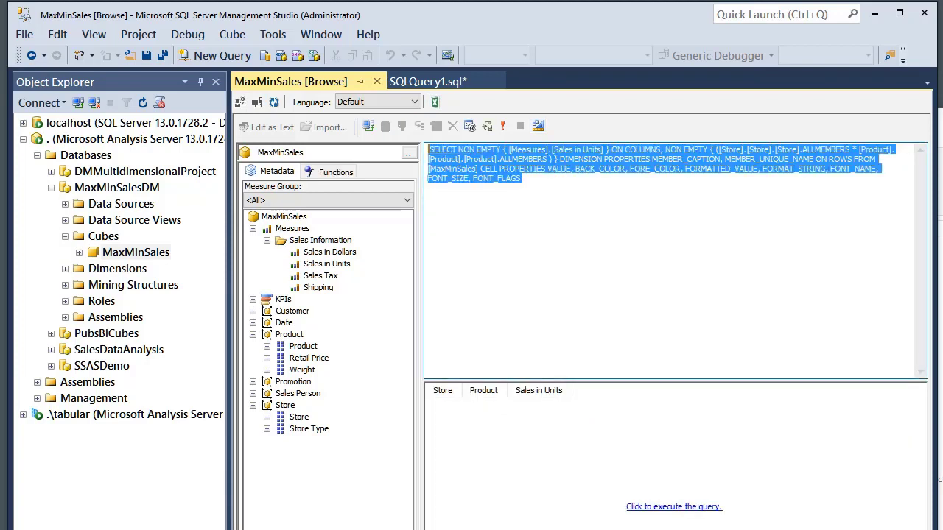
pyautogui.rightClick(444, 169)
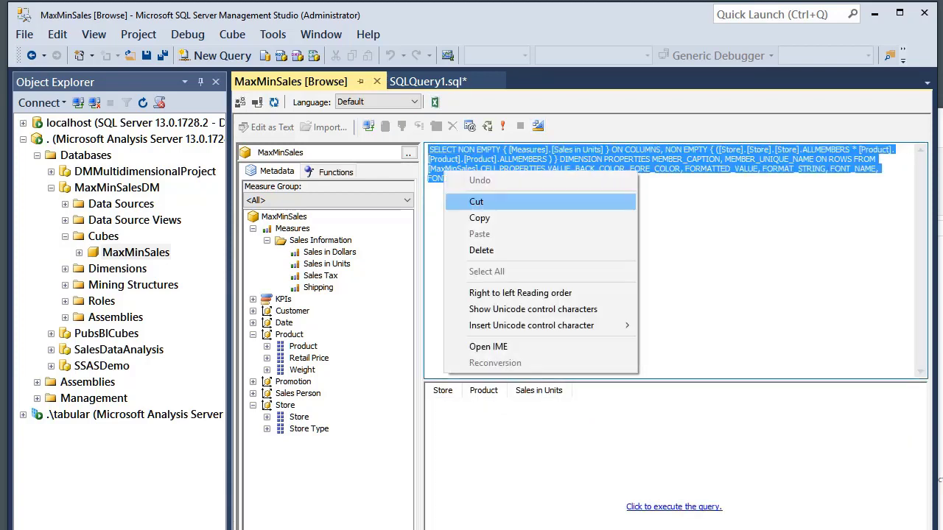
pyautogui.click(479, 218)
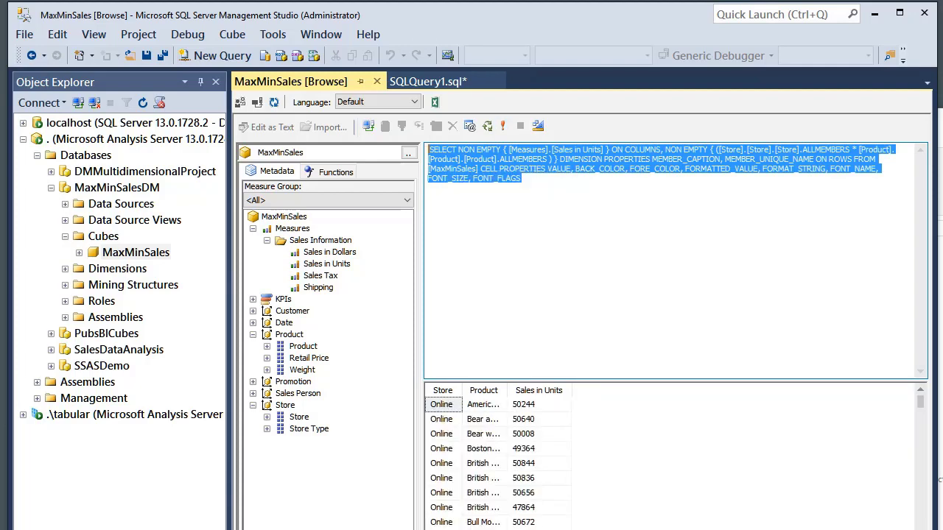
# - Switch to the Excel workbook, add a new worksheet, and connect it to the Analysis Services server named "."
pyautogui.hotkey('alt', 'Tab')
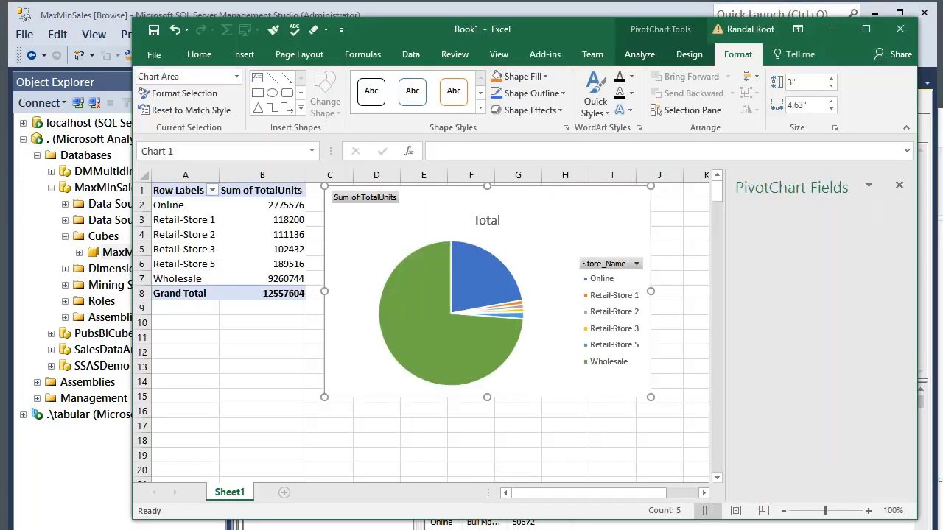
pyautogui.click(285, 492)
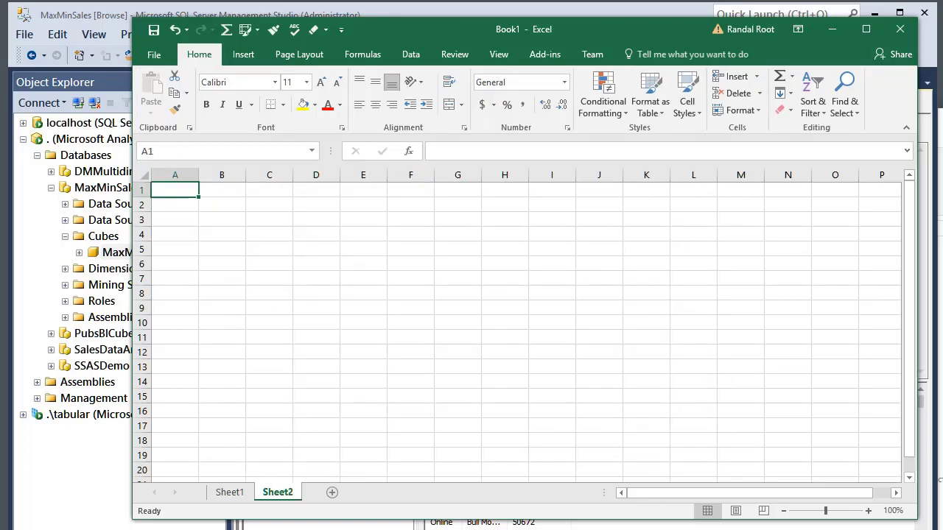
pyautogui.click(411, 54)
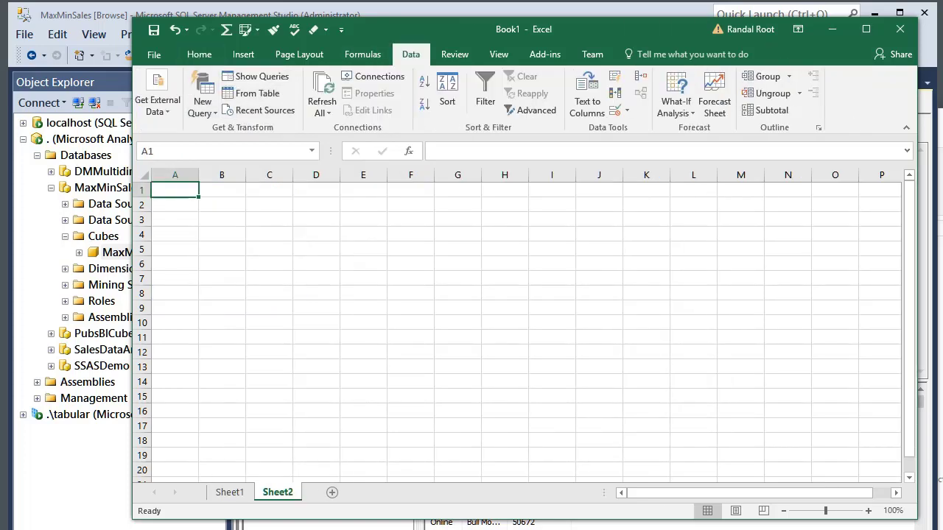
pyautogui.click(157, 103)
pyautogui.click(252, 171)
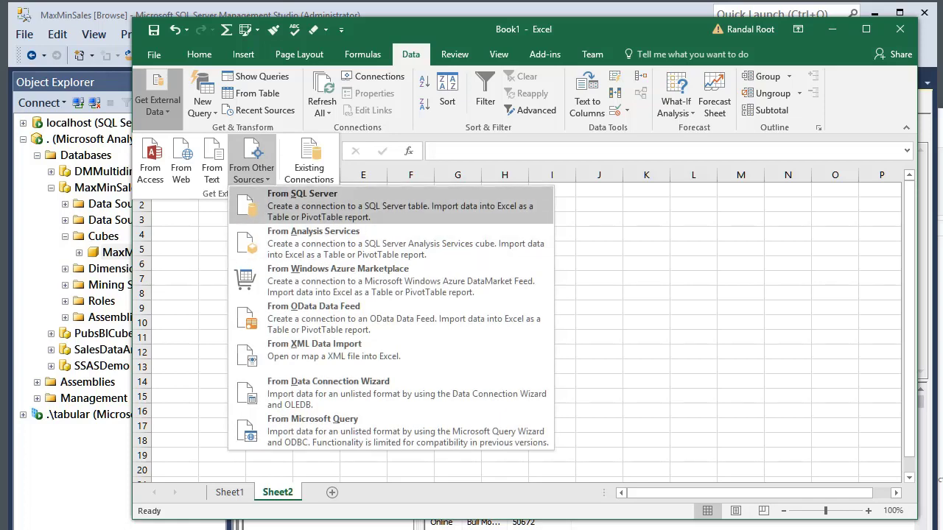
pyautogui.press('Return')
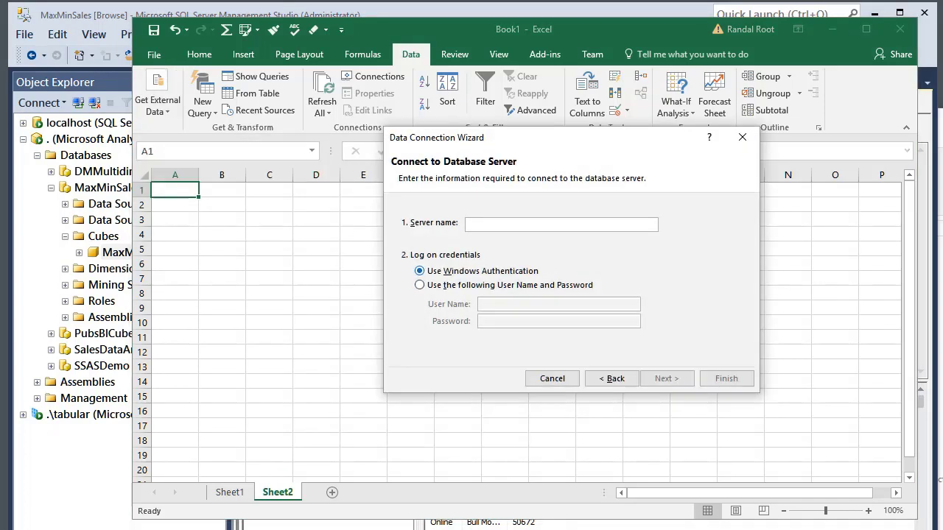
pyautogui.write('.')
pyautogui.press('Return')
# - Choose the MaxMinSalesDM database with its MaxMinSales cube, finish the connection wizard, and import it as a PivotTable at cell A1 of Sheet2
pyautogui.click(580, 220)
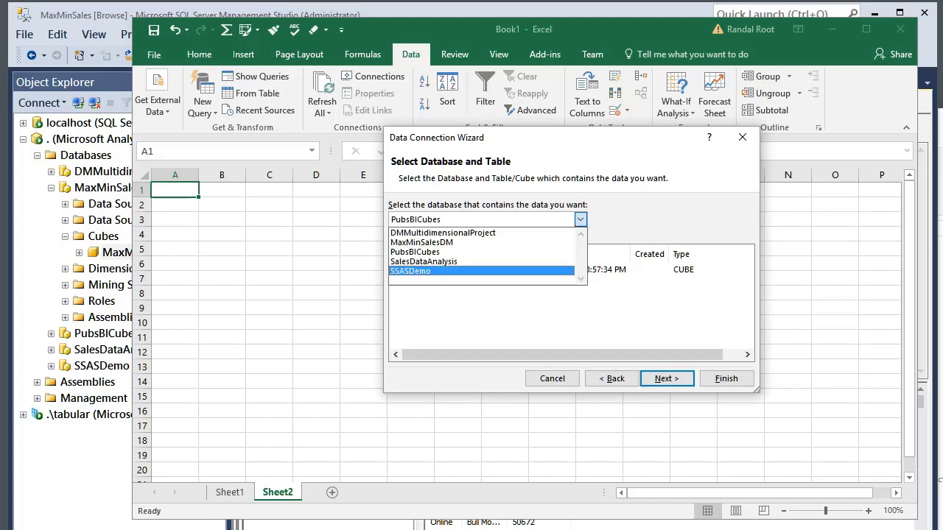
pyautogui.press('Return')
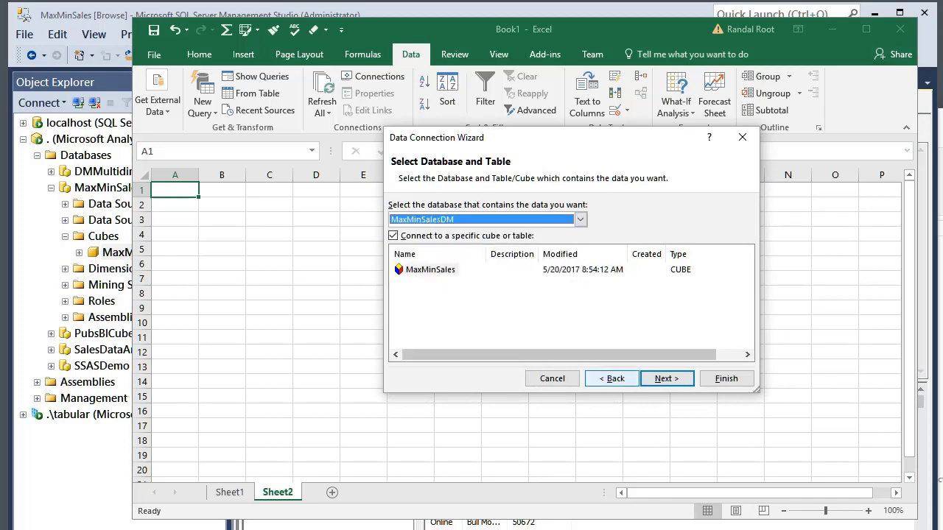
pyautogui.press('Return')
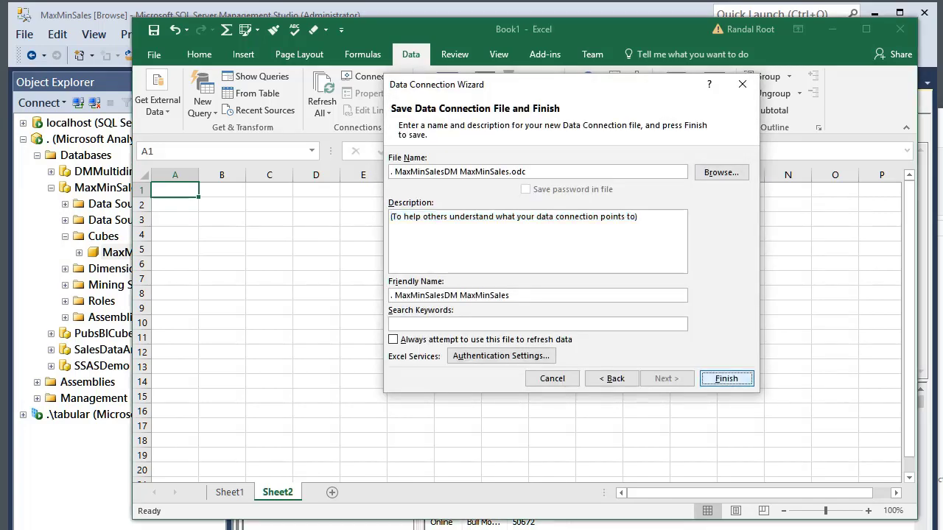
pyautogui.press('Return')
pyautogui.press('Return')
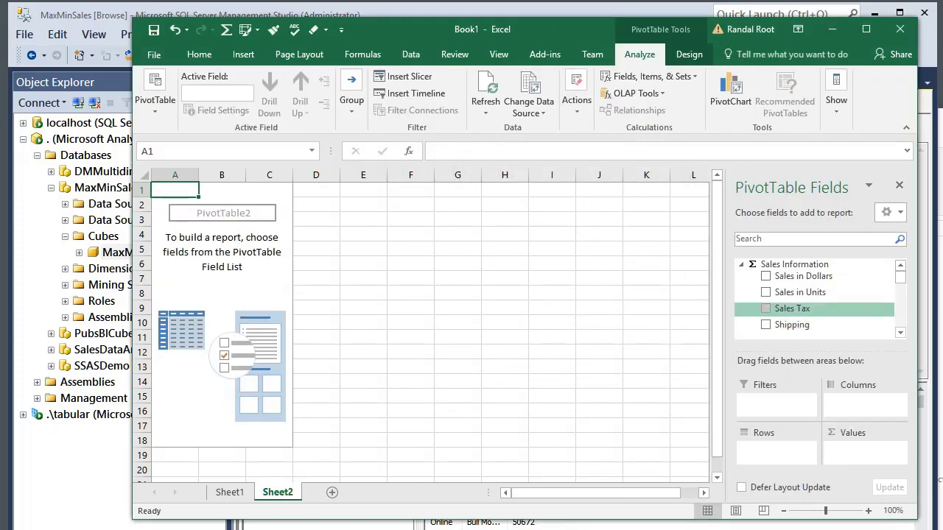
# - Add the Sales in Units measure and the Store and Product fields to the Sheet2 PivotTable
pyautogui.click(765, 292)
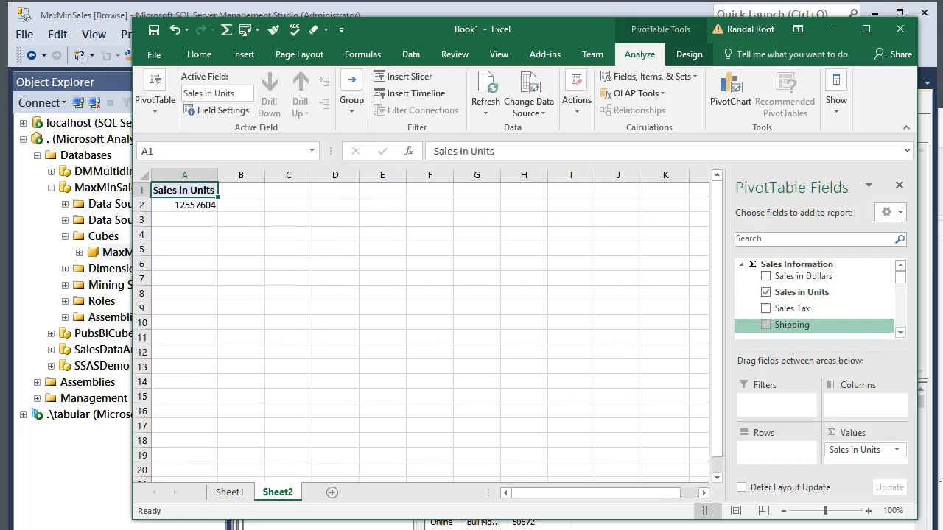
pyautogui.scroll(-5, 810, 295)
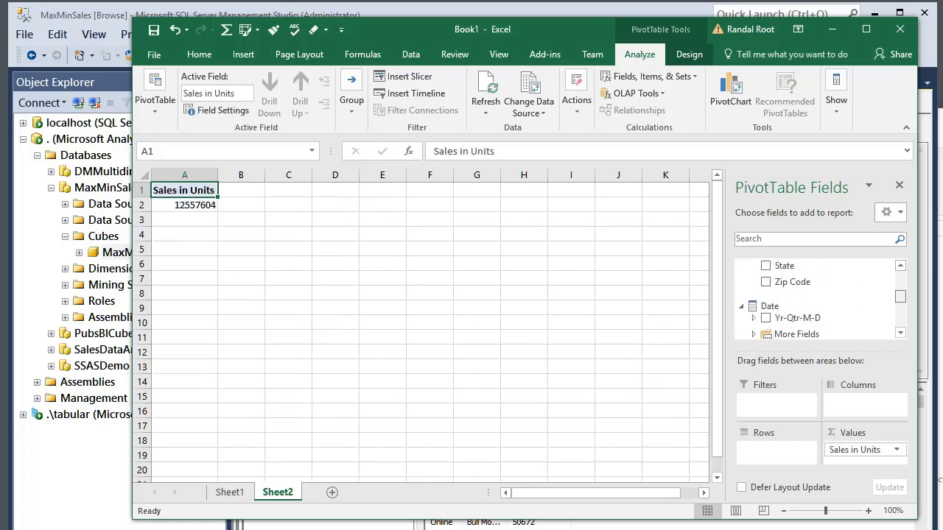
pyautogui.scroll(-4, 810, 298)
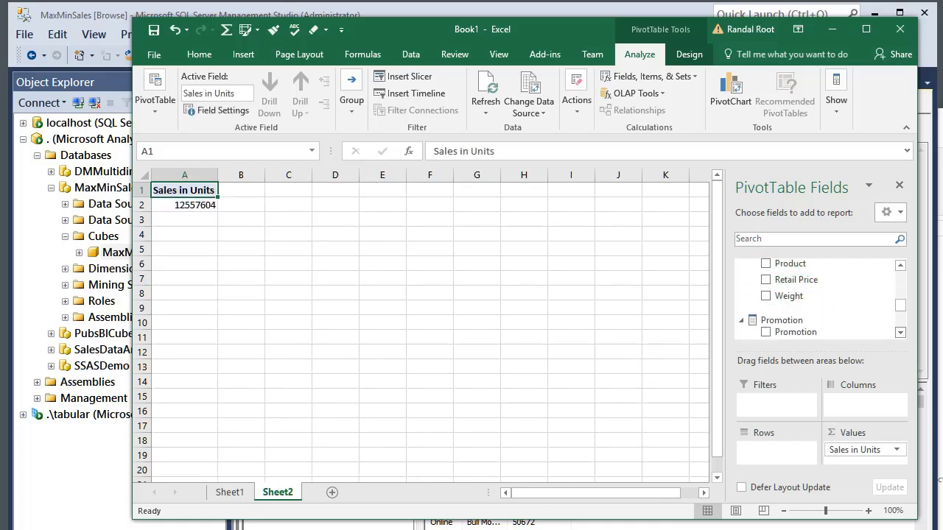
pyautogui.scroll(-3, 810, 298)
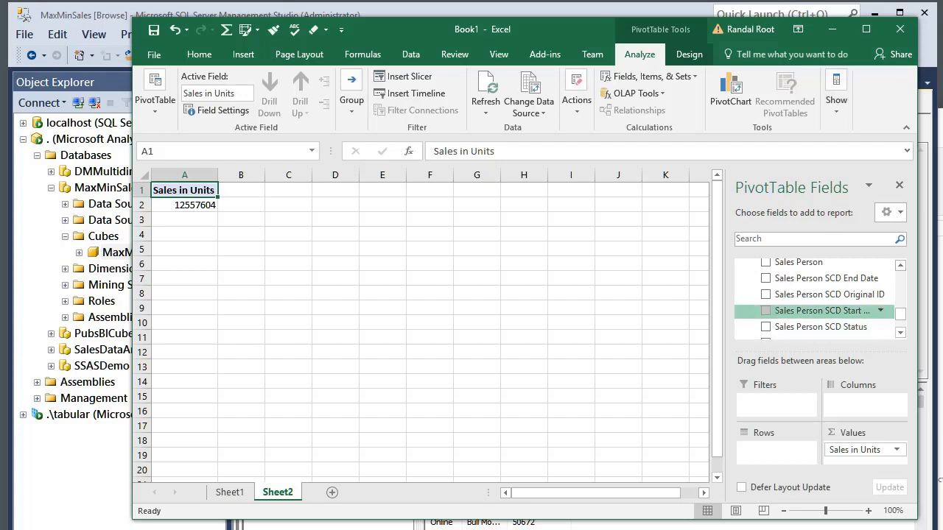
pyautogui.scroll(-2, 427, 324)
pyautogui.scroll(-1, 818, 302)
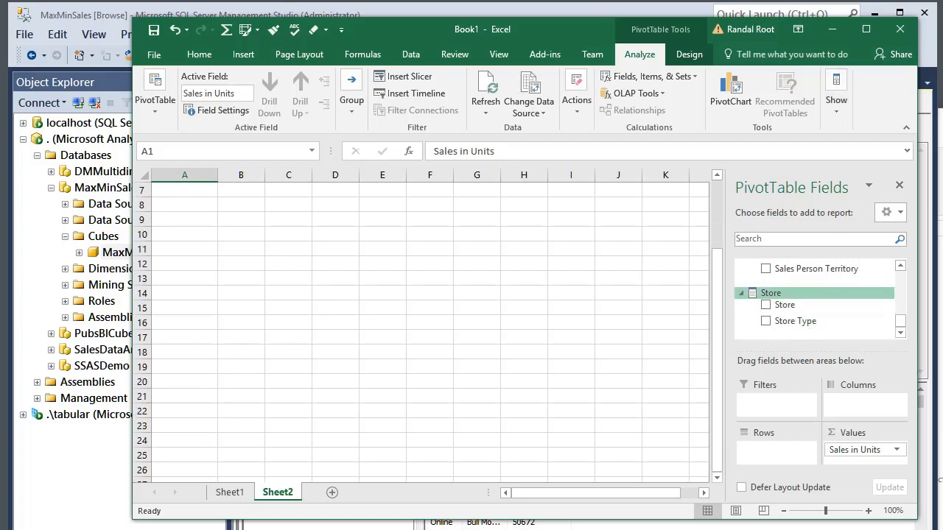
pyautogui.click(765, 304)
pyautogui.scroll(7, 810, 302)
pyautogui.click(766, 289)
pyautogui.scroll(2, 420, 331)
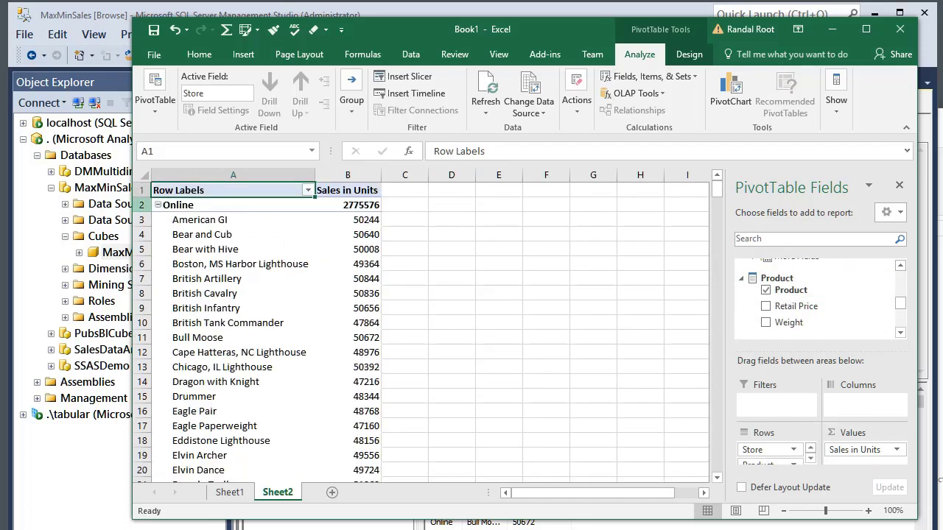
# - Collapse the Online group and remove the Product field from the Sheet2 PivotTable
pyautogui.click(155, 205)
pyautogui.click(157, 205)
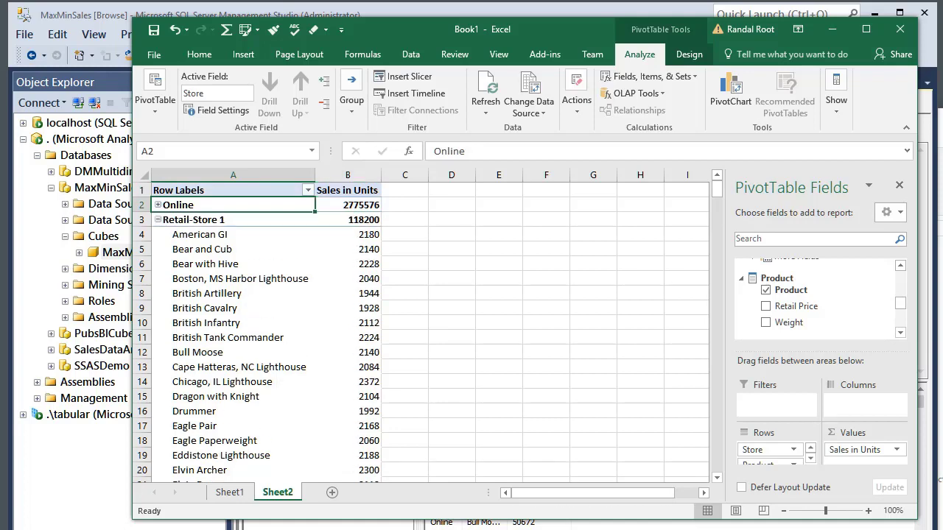
pyautogui.click(765, 289)
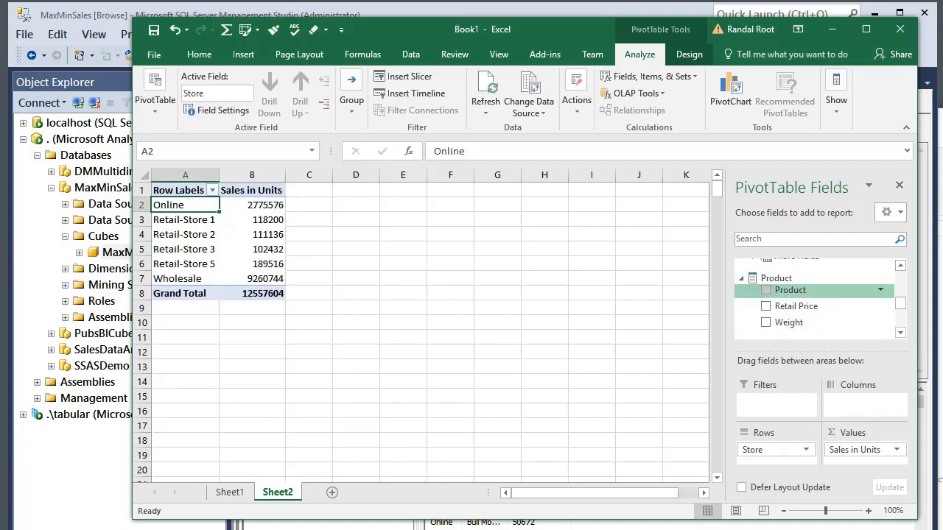
# - Insert a pie PivotChart of Sales in Units by store on Sheet2
pyautogui.click(252, 248)
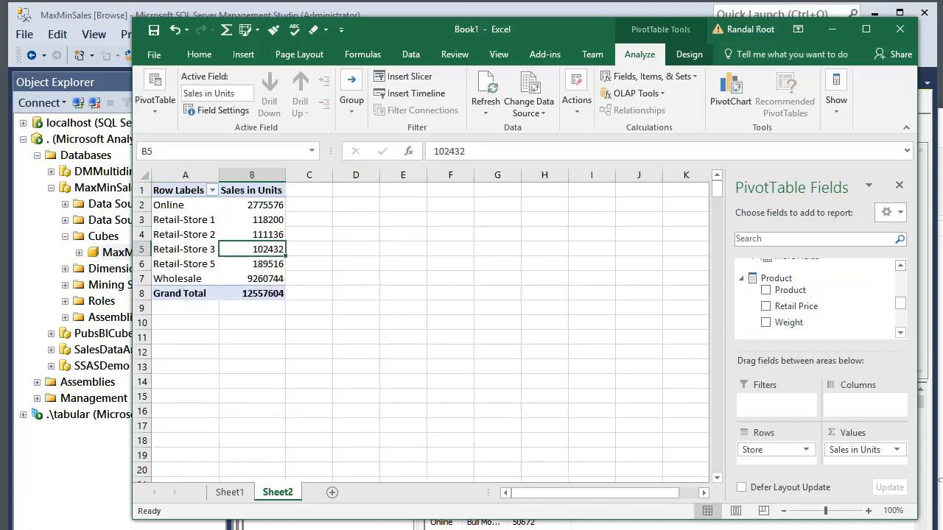
pyautogui.click(730, 93)
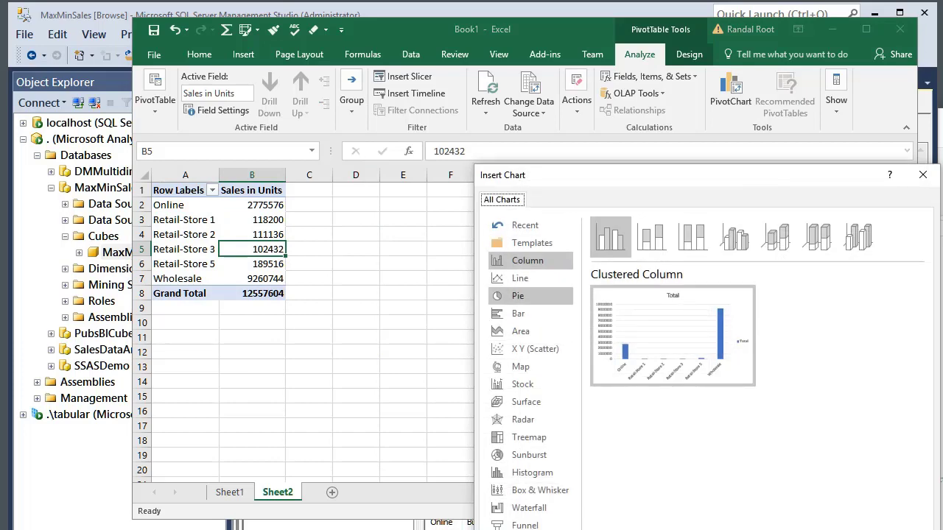
pyautogui.click(518, 295)
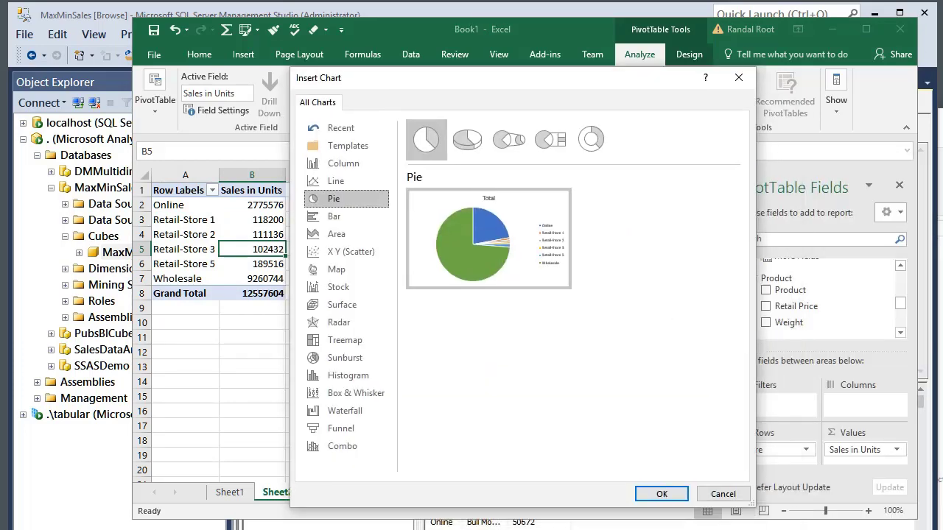
pyautogui.click(661, 493)
pyautogui.moveTo(426, 411)
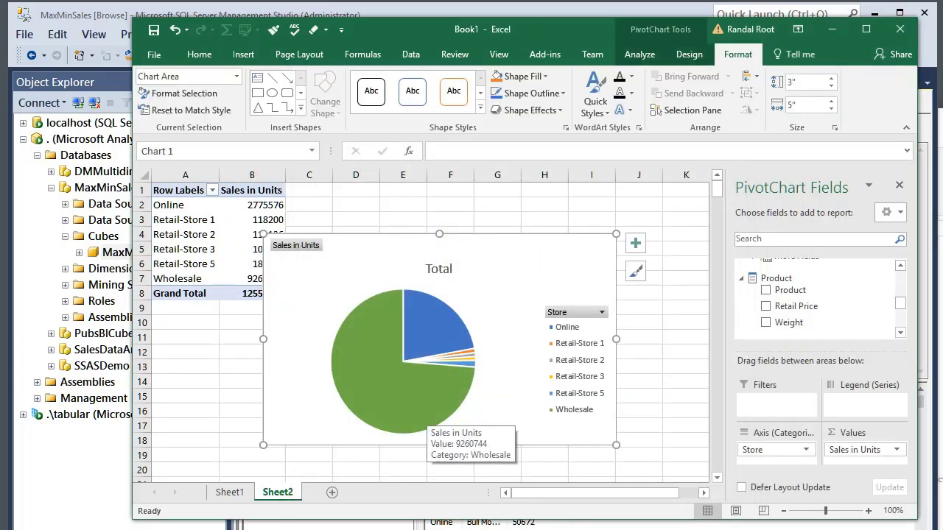
# - Compare with the chart on Sheet1, then place the Sheet2 pie chart beside its PivotTable and shrink it to about 1.95" by 3.66"
pyautogui.click(229, 492)
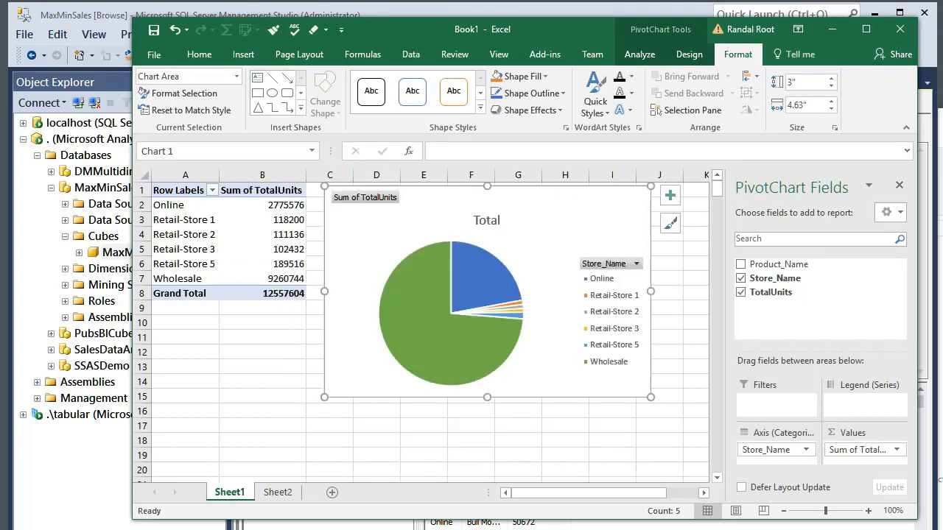
pyautogui.click(278, 492)
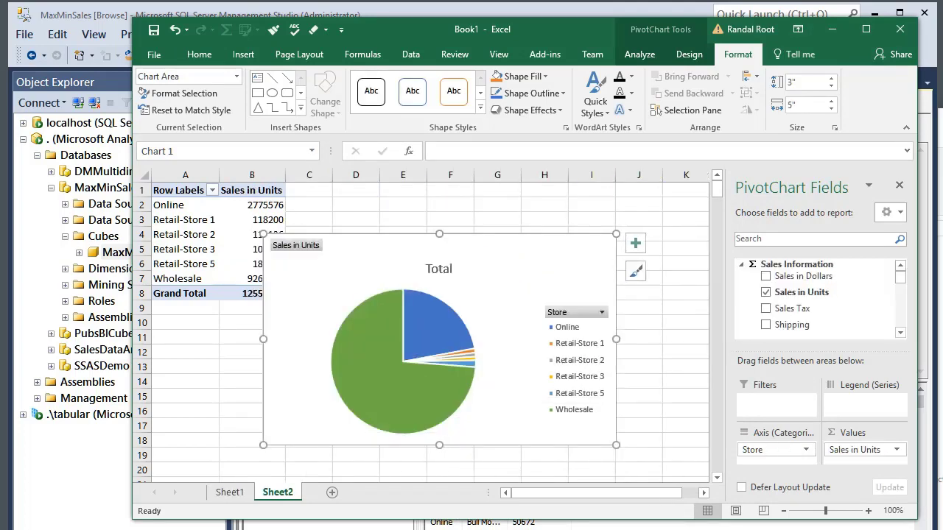
pyautogui.moveTo(346, 258); pyautogui.dragTo(373, 209)
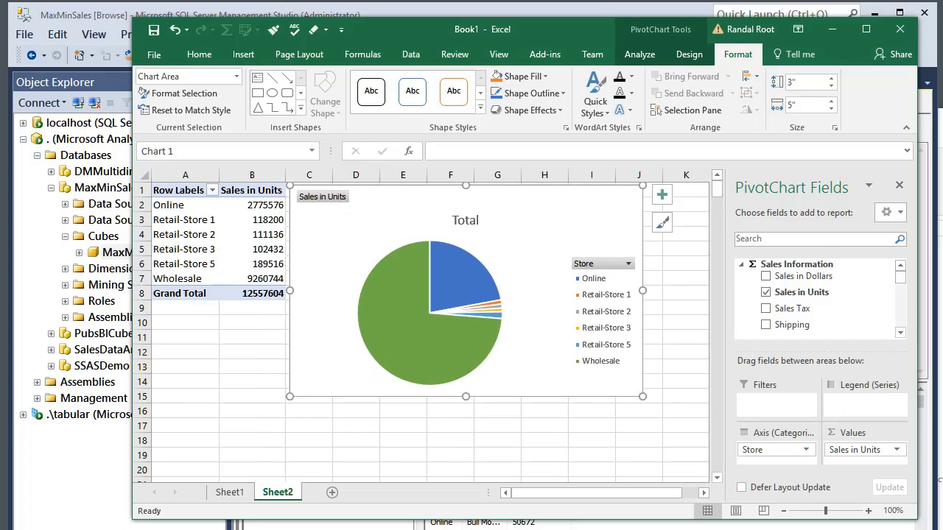
pyautogui.moveTo(642, 396); pyautogui.dragTo(547, 323)
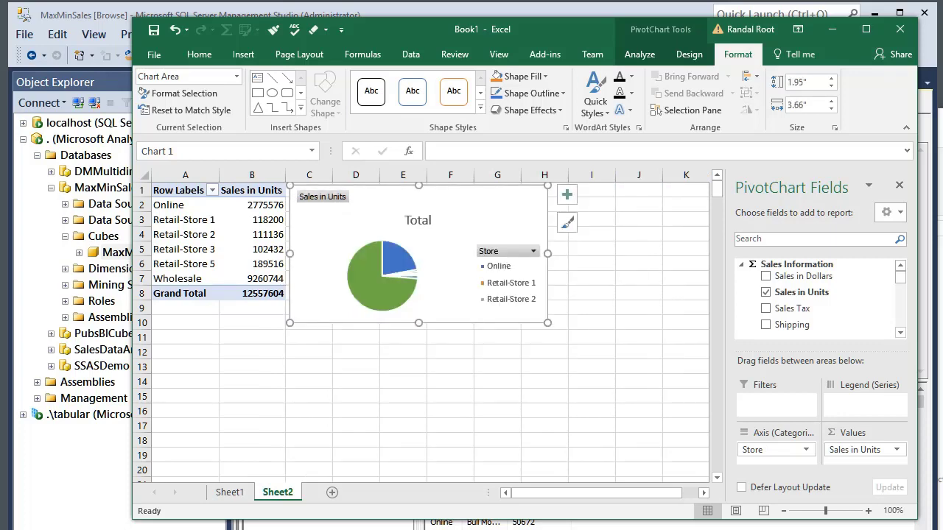
# - Switch to SQL Server Management Studio and expand the MaxMinSalesTabular database on the .\tabular Analysis Services server
pyautogui.click(832, 29)
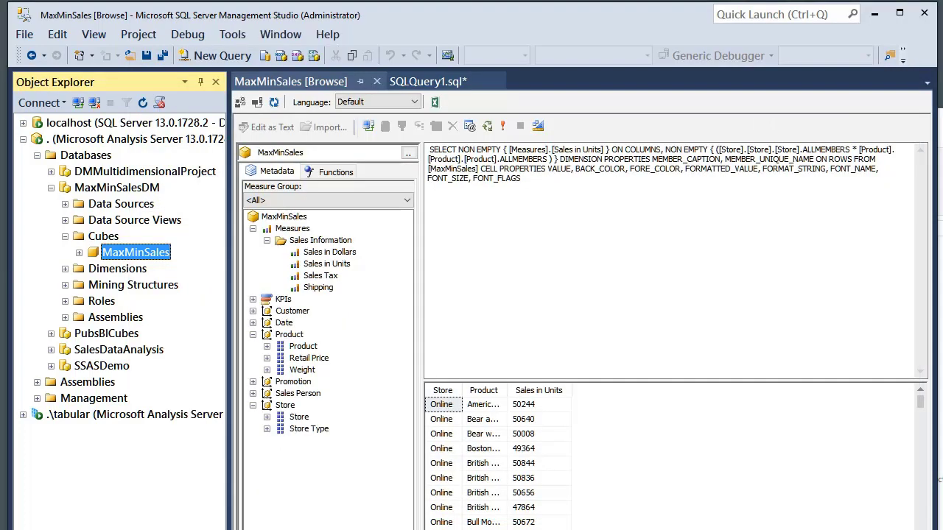
pyautogui.click(23, 139)
pyautogui.doubleClick(61, 156)
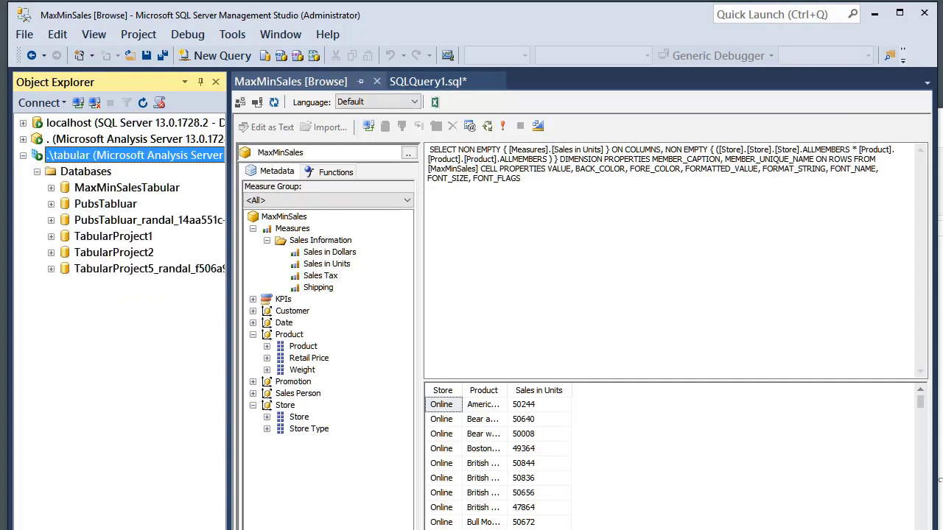
pyautogui.click(126, 187)
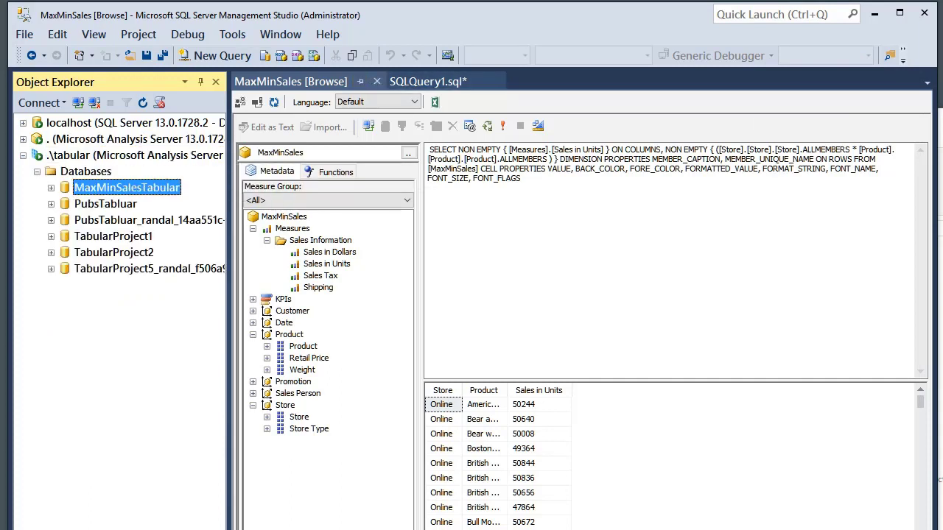
pyautogui.click(51, 187)
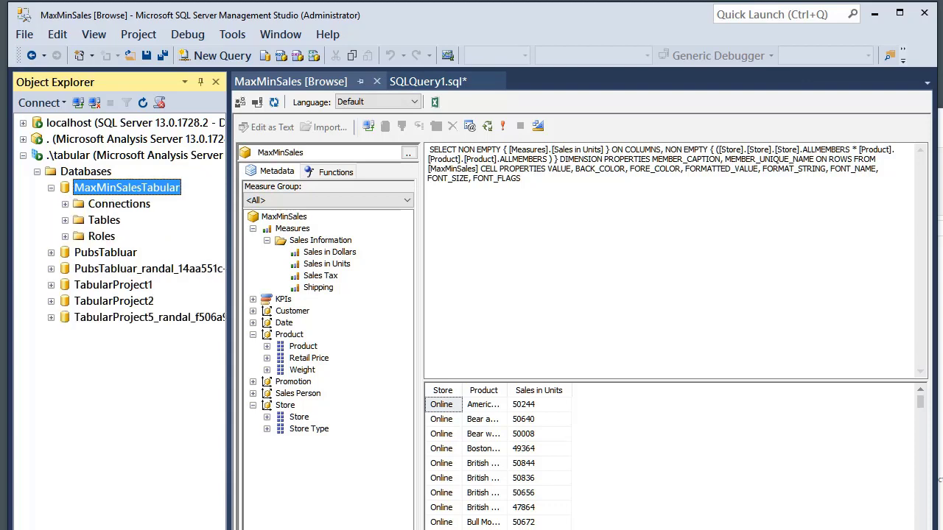
# - Open the cube browser for the MaxMinSalesTabular database
pyautogui.hotkey('shift', 'F10')
pyautogui.press('Down')
pyautogui.press('Down')
pyautogui.press('Down')
pyautogui.press('Down')
pyautogui.press('Down')
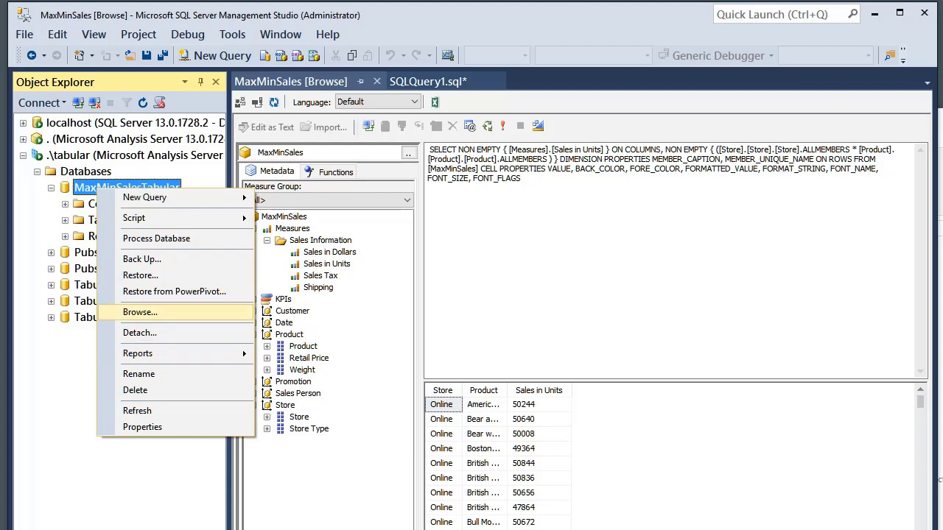
pyautogui.click(140, 312)
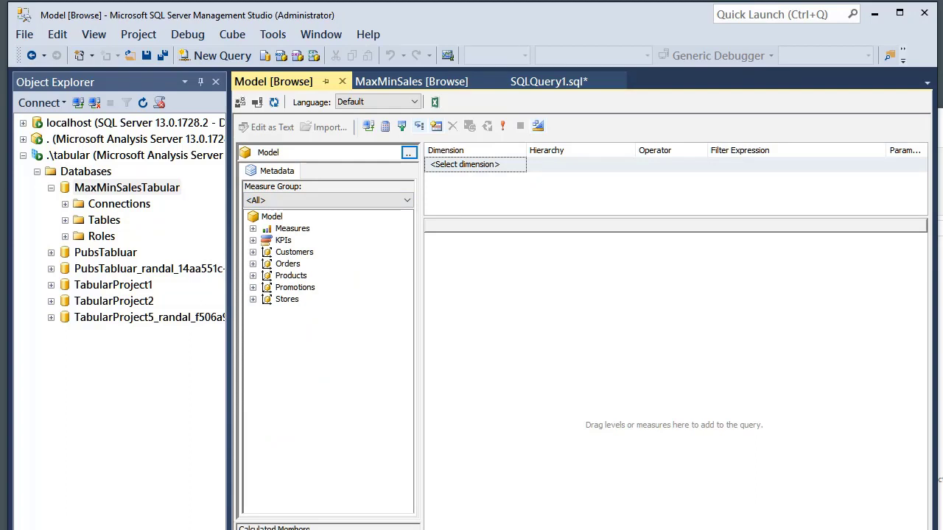
# - Add the Sales in Units measure, Store from Stores, and Product from Products to the Model browser query
pyautogui.click(253, 228)
pyautogui.click(266, 240)
pyautogui.moveTo(326, 263); pyautogui.dragTo(457, 281)
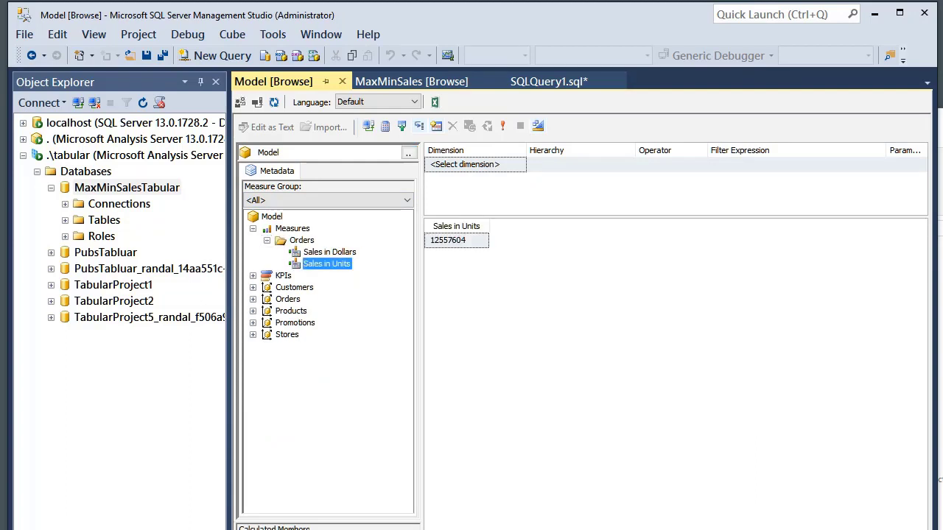
pyautogui.click(253, 334)
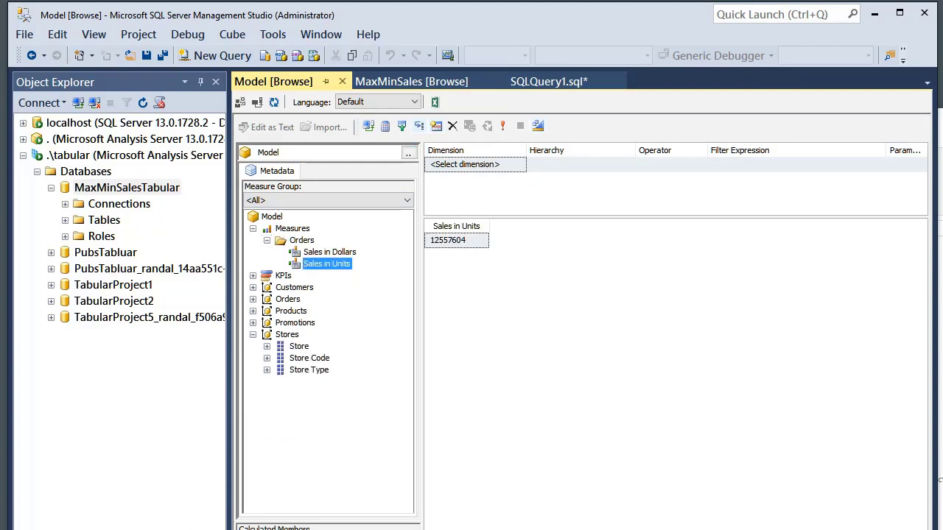
pyautogui.moveTo(299, 346); pyautogui.dragTo(457, 315)
pyautogui.click(254, 311)
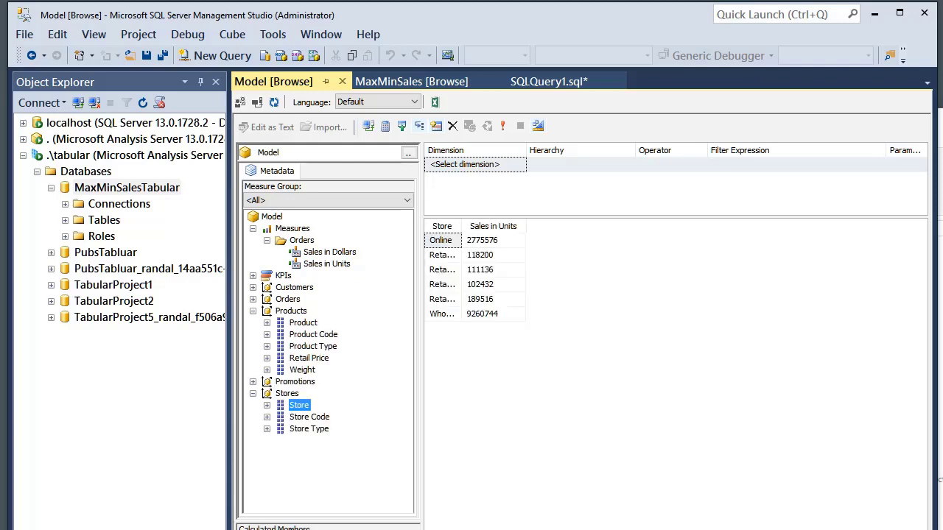
pyautogui.moveTo(303, 322); pyautogui.dragTo(487, 296)
# - Show the Model query as MDX text, select the full statement, and execute it
pyautogui.click(537, 126)
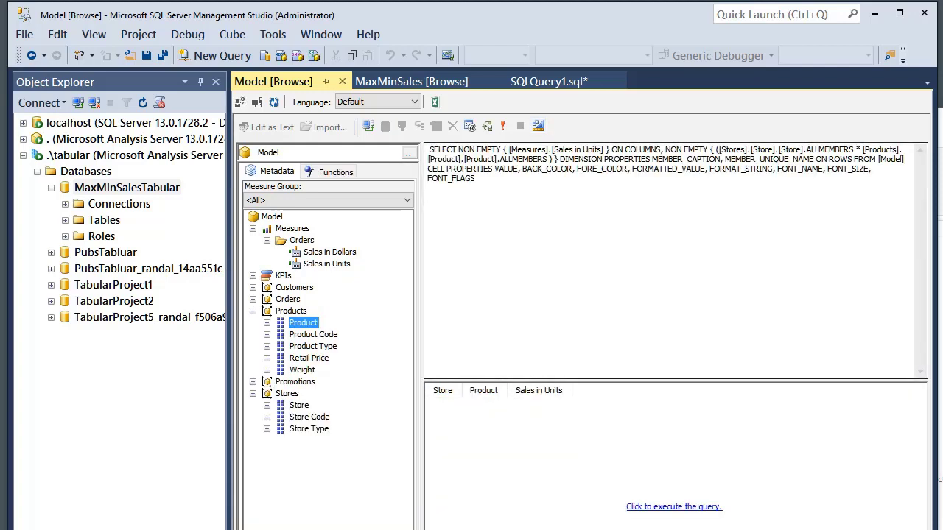
pyautogui.click(538, 207)
pyautogui.click(538, 207)
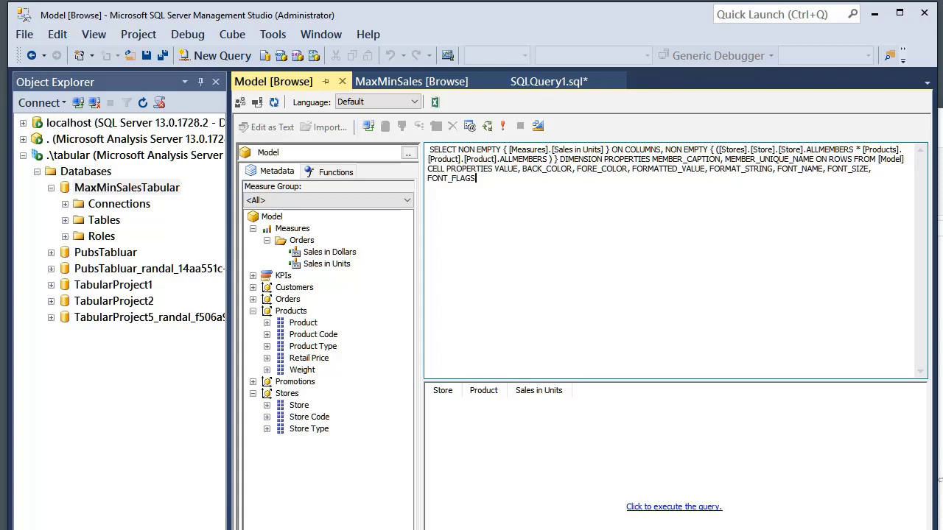
pyautogui.hotkey('ctrl', 'a')
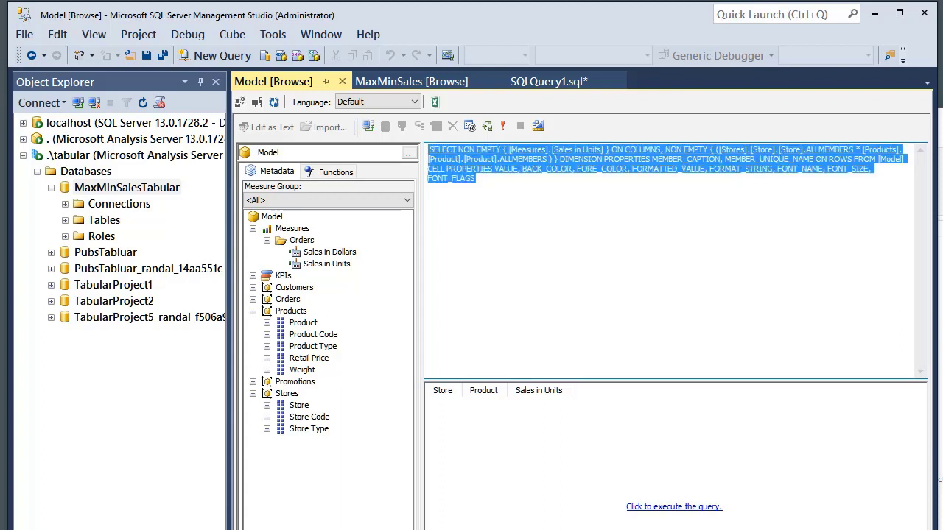
pyautogui.click(503, 125)
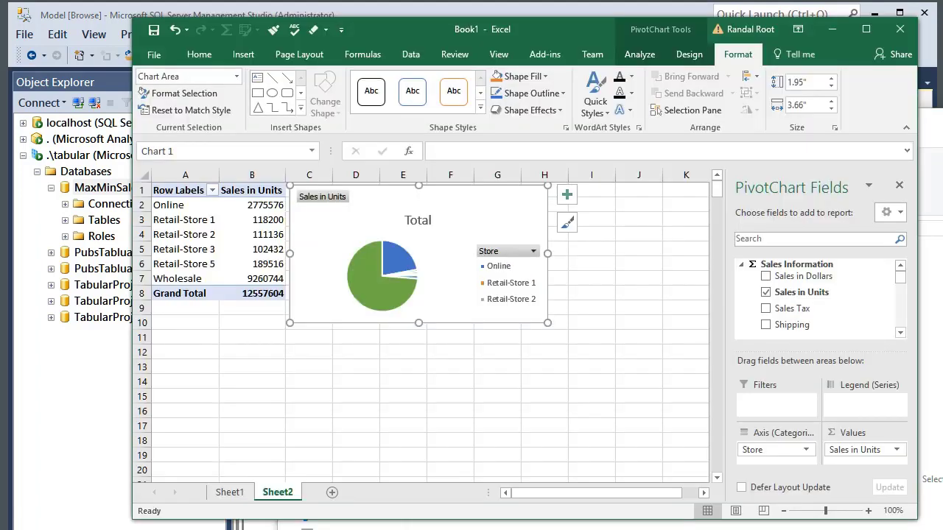
# - Add a new worksheet to the Excel workbook and connect it to the Analysis Services server ".\tabular" with Windows Authentication
pyautogui.click(332, 492)
pyautogui.click(411, 54)
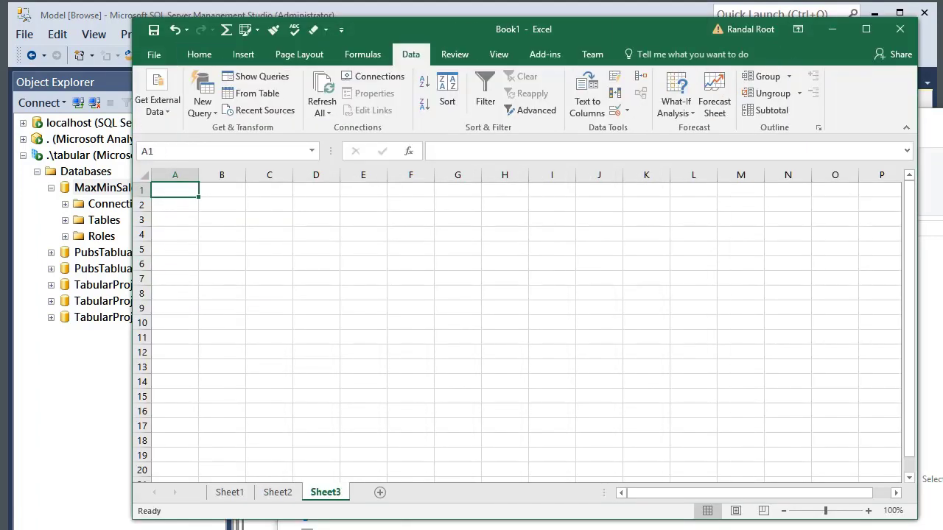
pyautogui.click(158, 99)
pyautogui.click(263, 165)
pyautogui.click(346, 232)
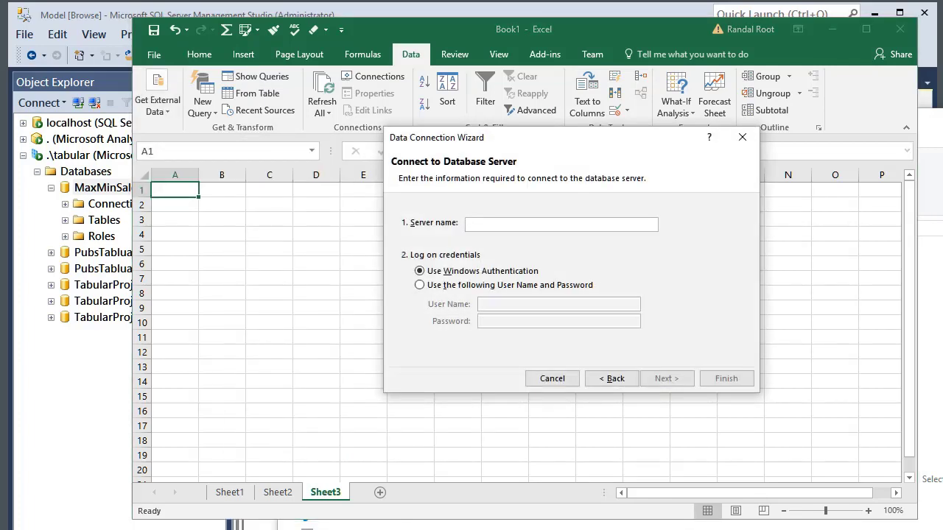
pyautogui.write('.\t')
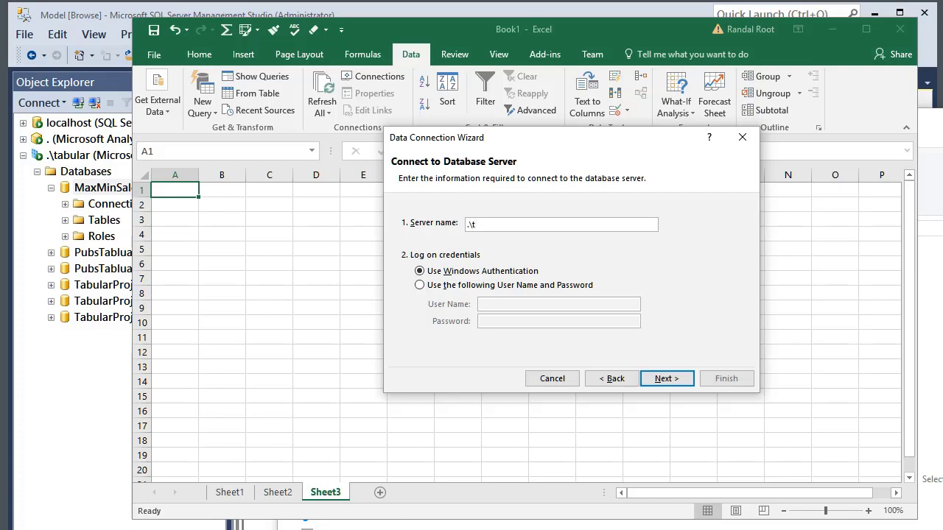
pyautogui.write('abular')
pyautogui.press('Return')
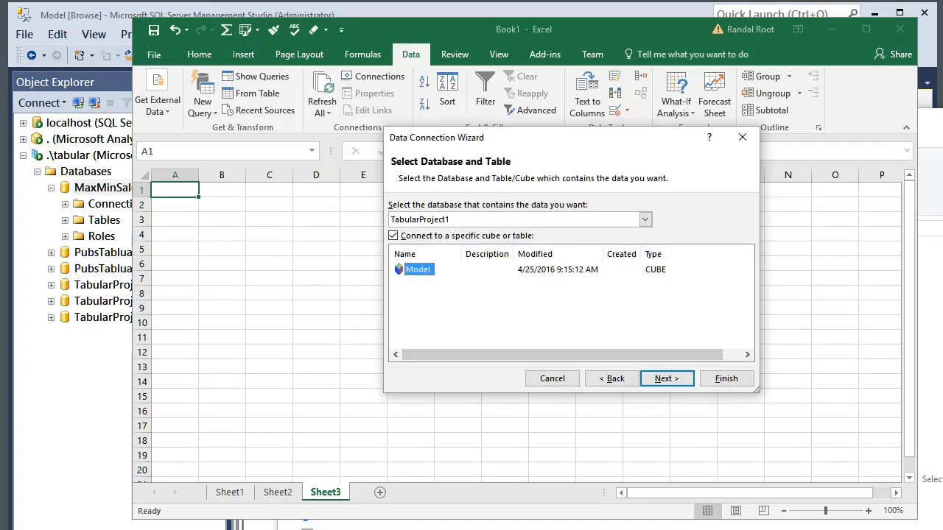
# - Choose the MaxMinSalesTabular database with its Model cube, replace the existing connection file, and import it as a PivotTable at cell A1 of Sheet3
pyautogui.click(645, 220)
pyautogui.press('Return')
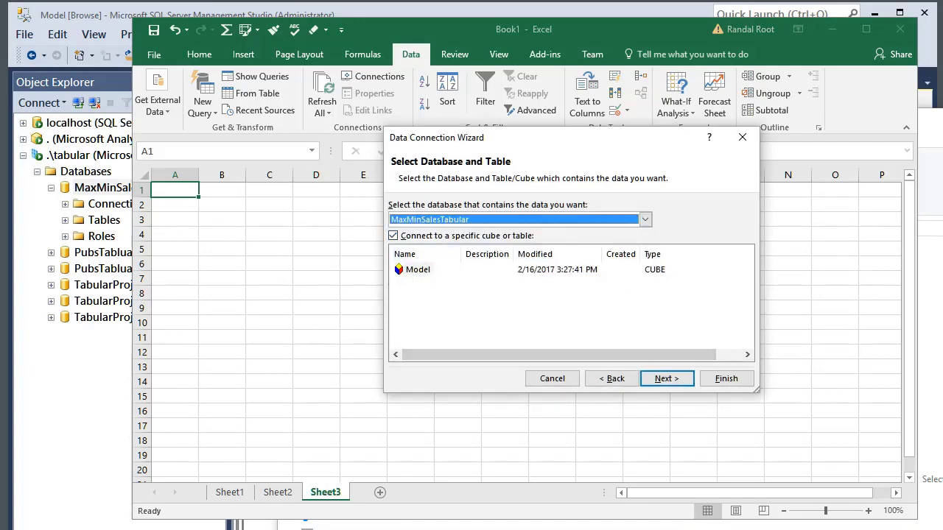
pyautogui.press('Tab')
pyautogui.press('Tab')
pyautogui.press('Return')
pyautogui.press('Return')
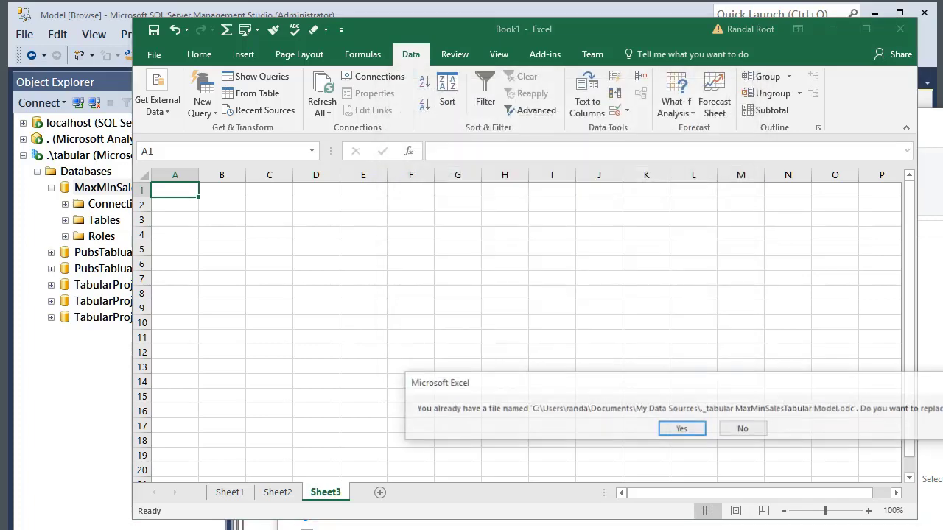
pyautogui.press('Return')
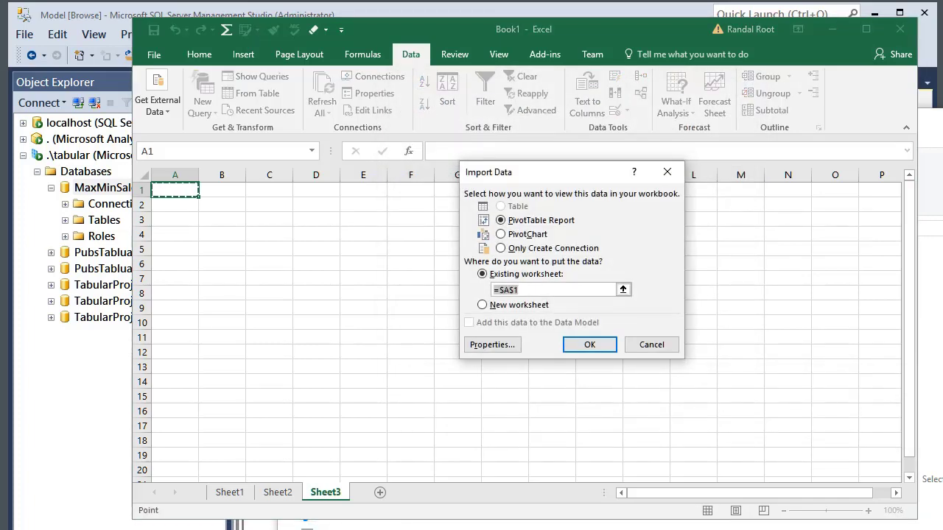
pyautogui.press('Return')
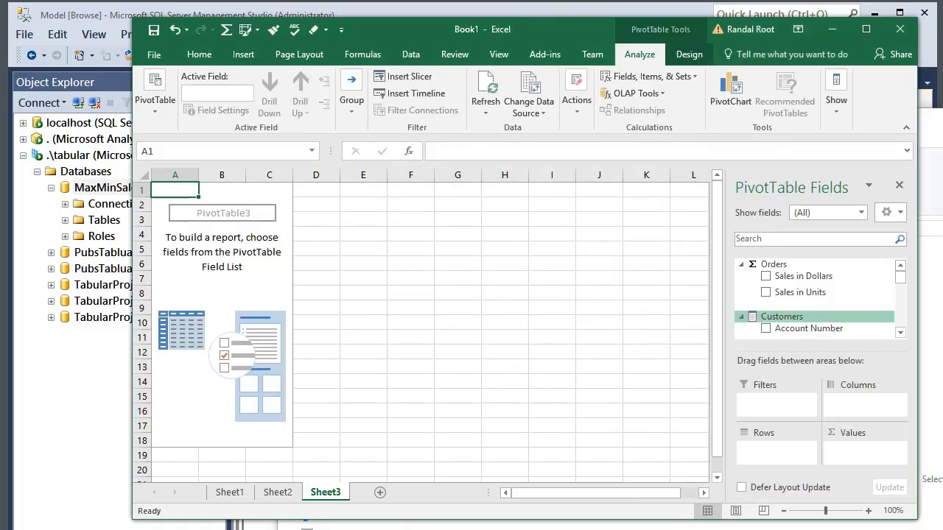
# - Add the Sales in Units measure and the Store field to the Sheet3 PivotTable
pyautogui.click(765, 292)
pyautogui.press('Down')
pyautogui.press('Down')
pyautogui.press('Down')
pyautogui.press('Down')
pyautogui.press('Down')
pyautogui.press('Down')
pyautogui.press('Down')
pyautogui.press('Down')
pyautogui.press('Down')
pyautogui.press('Down')
pyautogui.press('Up')
pyautogui.press('Up')
pyautogui.press('space')
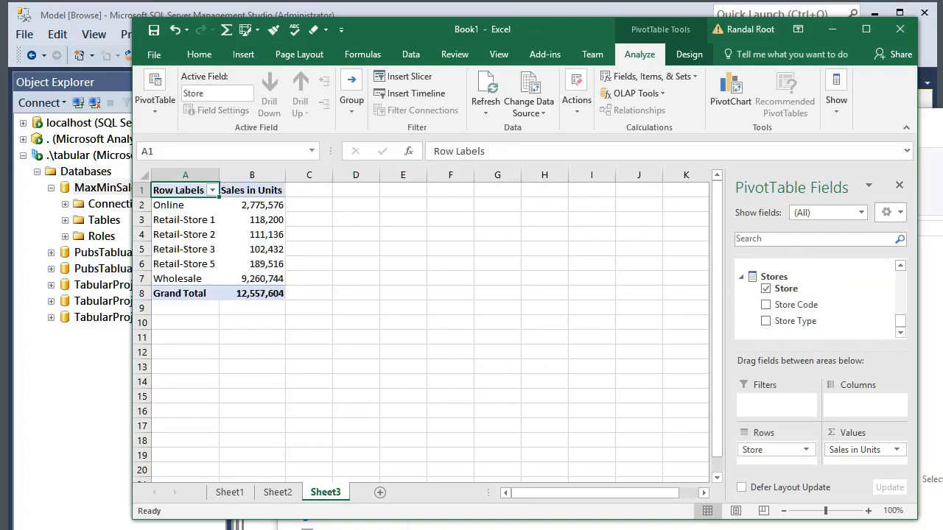
# - Insert a pie PivotChart of Sales in Units by store on Sheet3
pyautogui.click(185, 245)
pyautogui.click(730, 93)
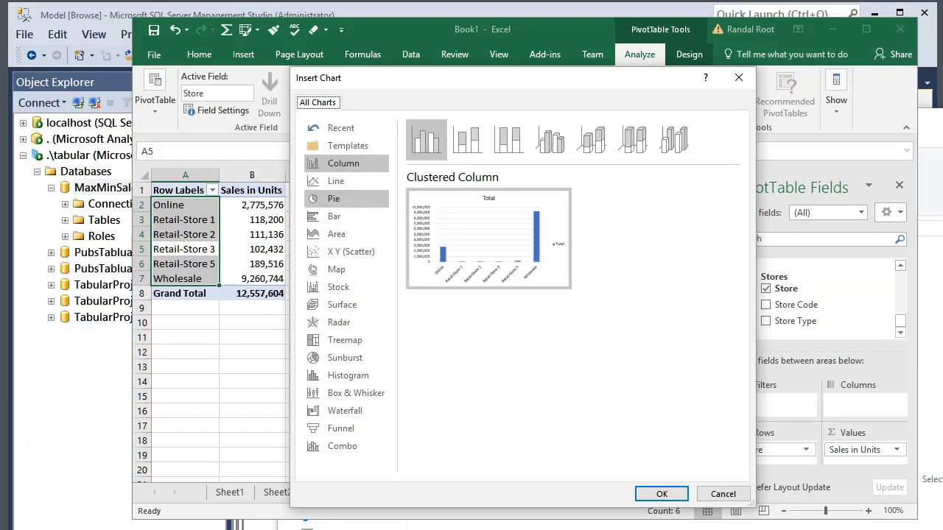
pyautogui.click(333, 199)
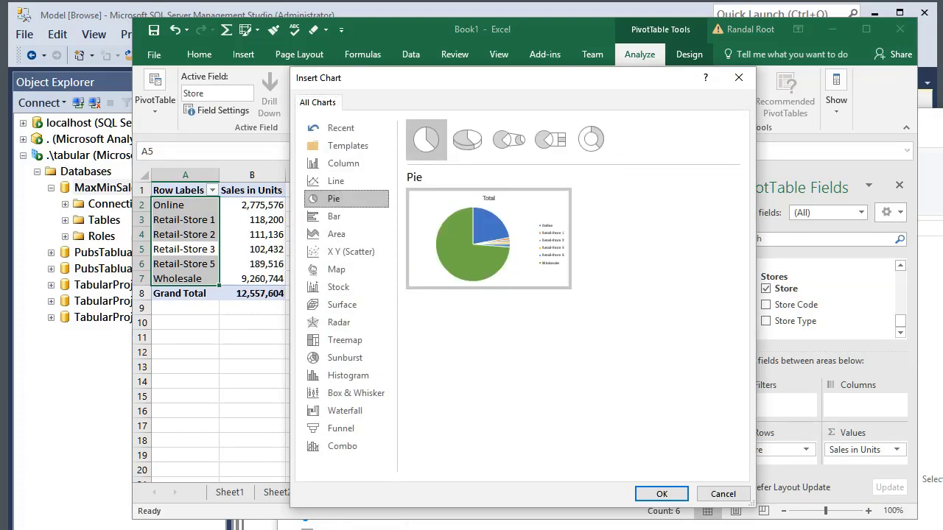
pyautogui.click(661, 494)
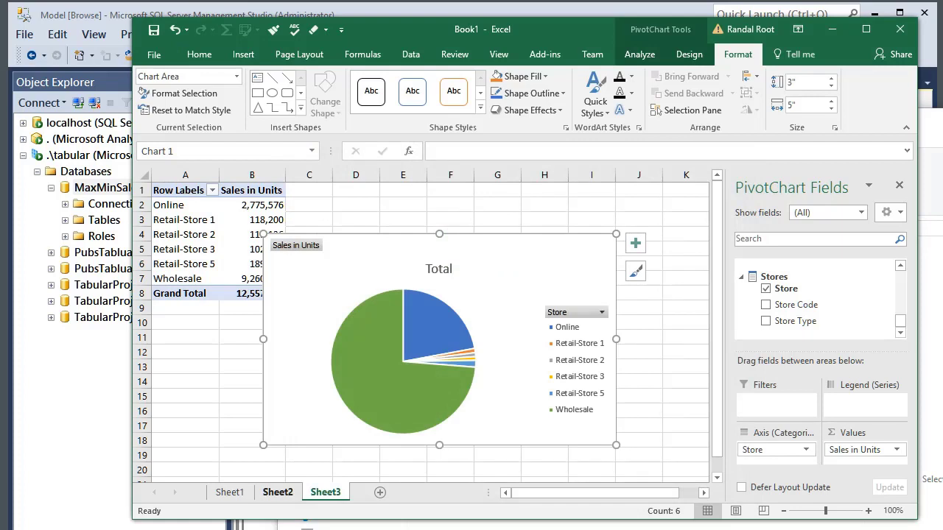
# - Explode the slices of the store pie chart on Sheet1 outward from its center and deselect the chart
pyautogui.click(229, 492)
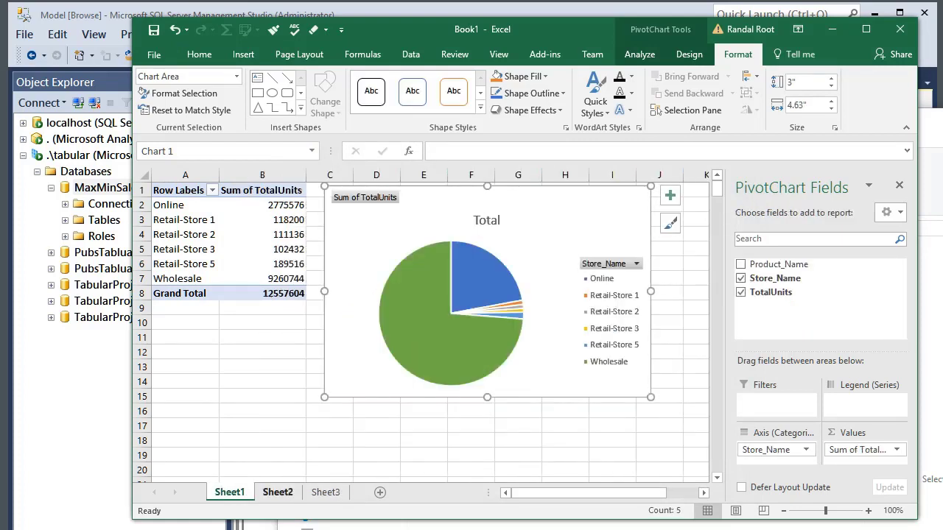
pyautogui.moveTo(411, 352); pyautogui.dragTo(397, 365)
pyautogui.click(396, 368)
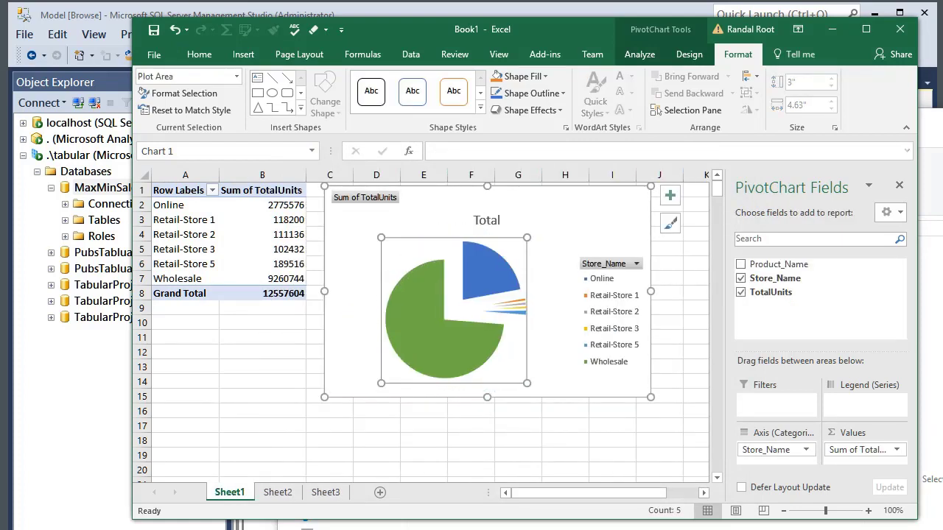
pyautogui.click(262, 382)
pyautogui.click(262, 263)
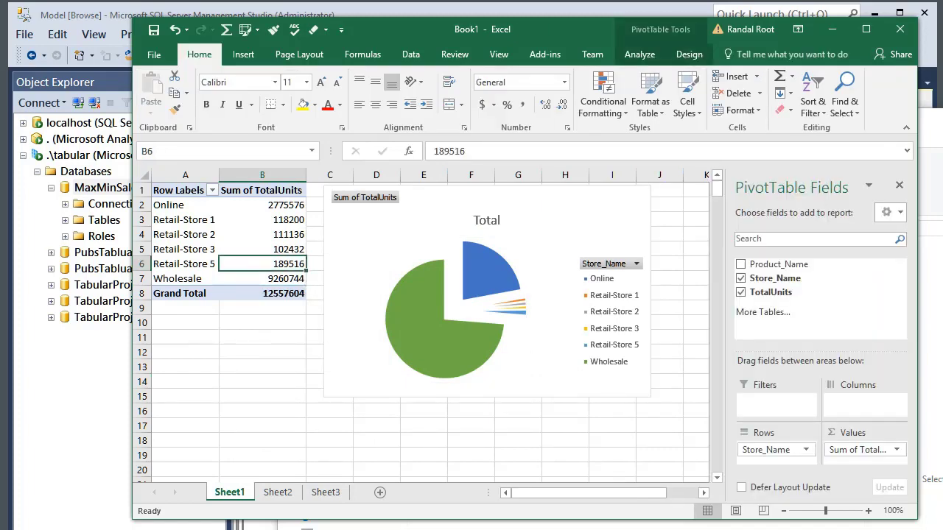
# - On Sheet2, shift the pie slightly within its chart area and move the whole chart so its upper-left corner sits in cell D2
pyautogui.click(277, 492)
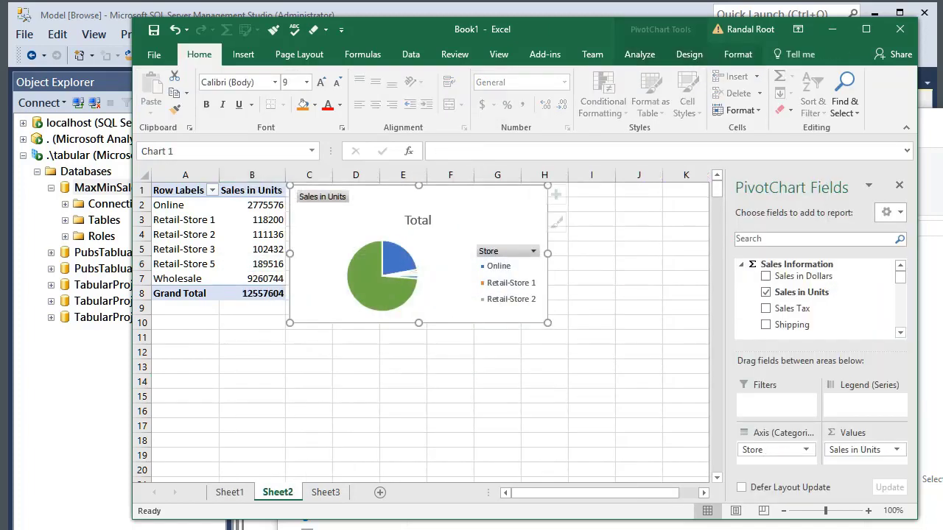
pyautogui.click(230, 492)
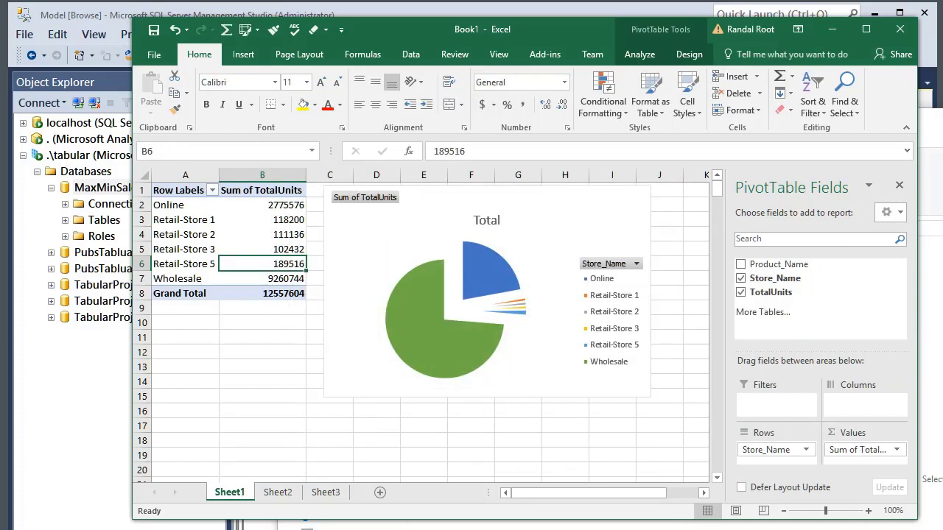
pyautogui.click(277, 492)
pyautogui.click(390, 291)
pyautogui.click(390, 291)
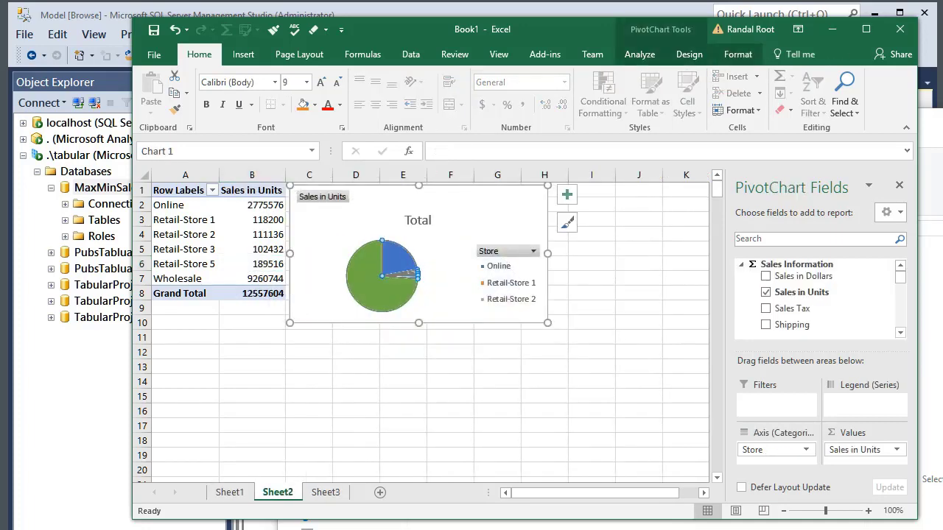
pyautogui.moveTo(409, 303); pyautogui.dragTo(394, 314)
pyautogui.moveTo(435, 286); pyautogui.dragTo(484, 306)
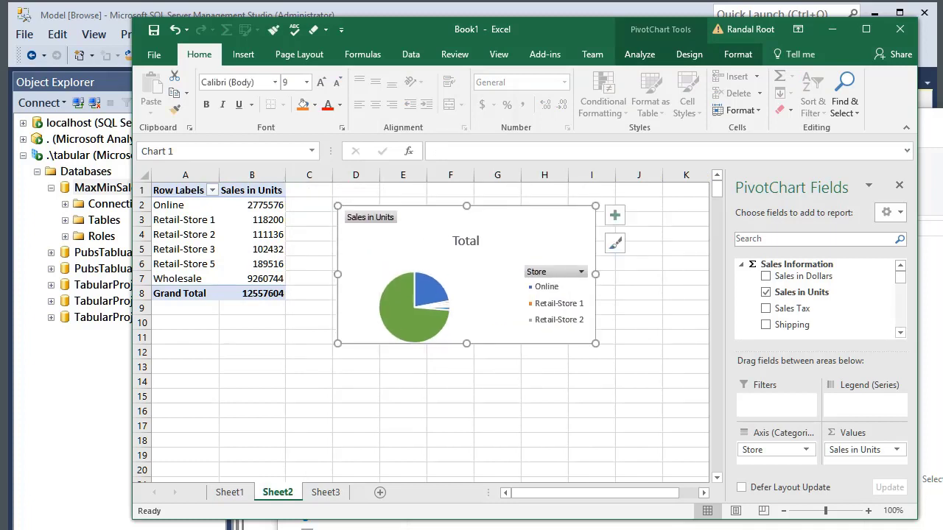
# - Return to Sheet3 and inspect the Wholesale slice of its Sales in Units pie chart
pyautogui.click(326, 492)
pyautogui.moveTo(348, 402)
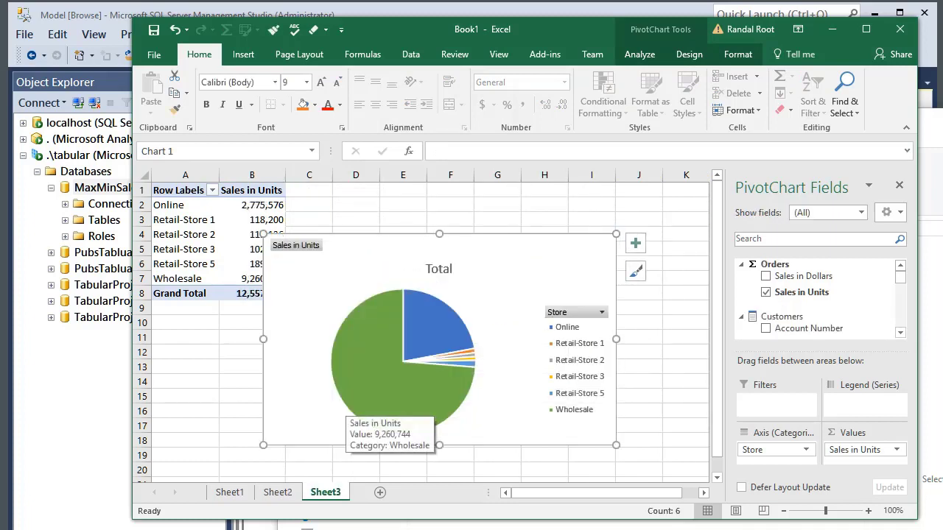